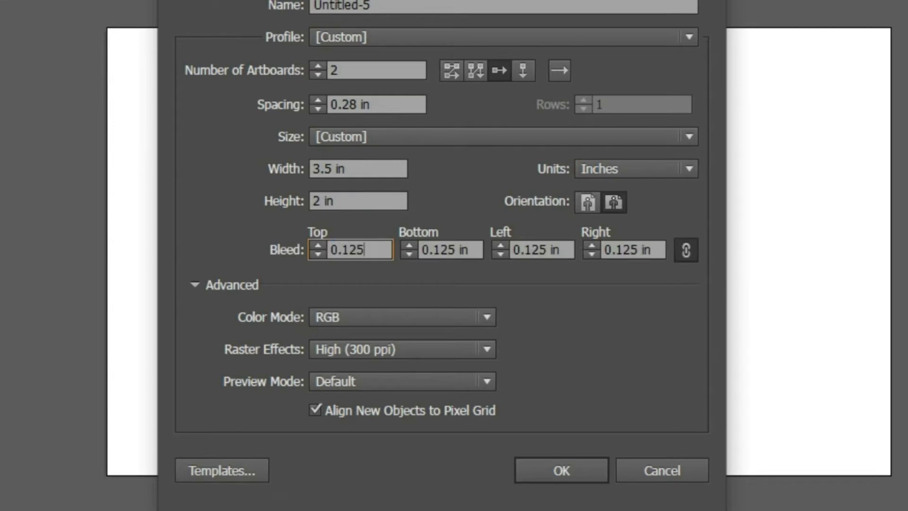
- Create the document with two 3.5 x 2 in artboards, 0.28 in spacing and 0.125 in bleed on every side
left_click(546, 477)
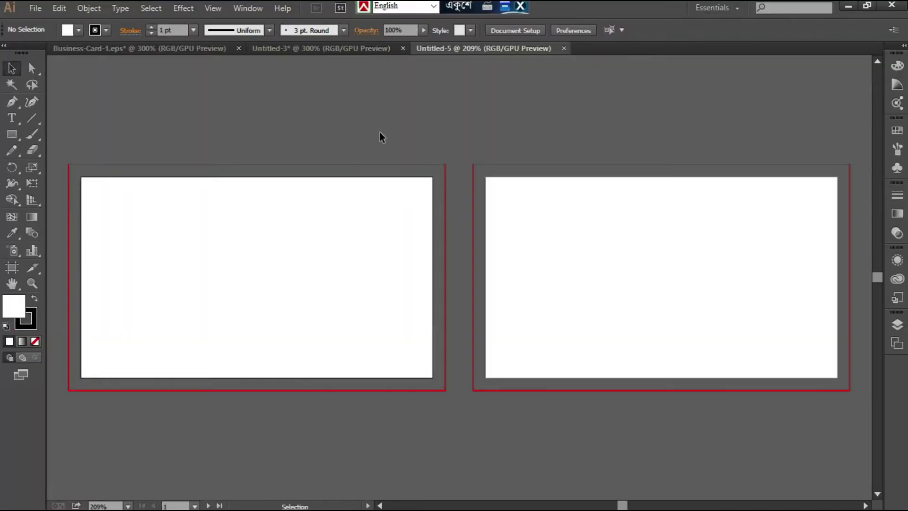
left_click(380, 505)
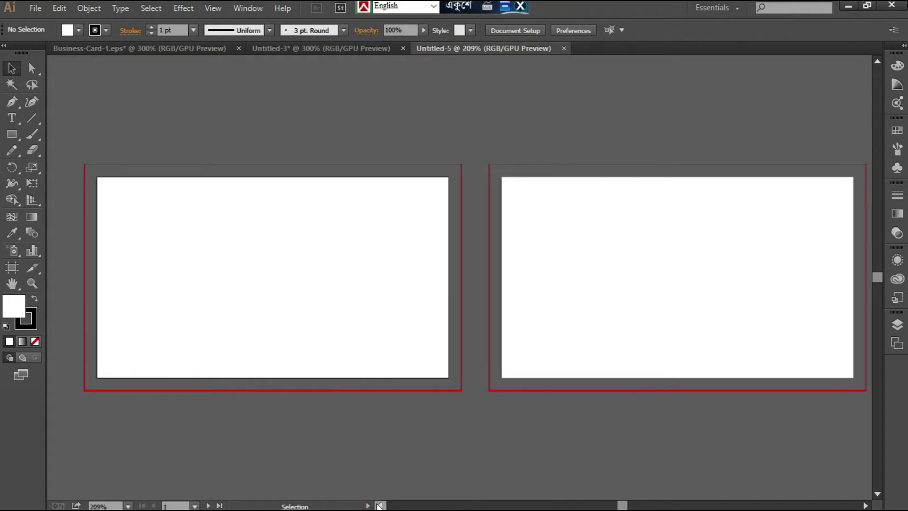
left_click(379, 506)
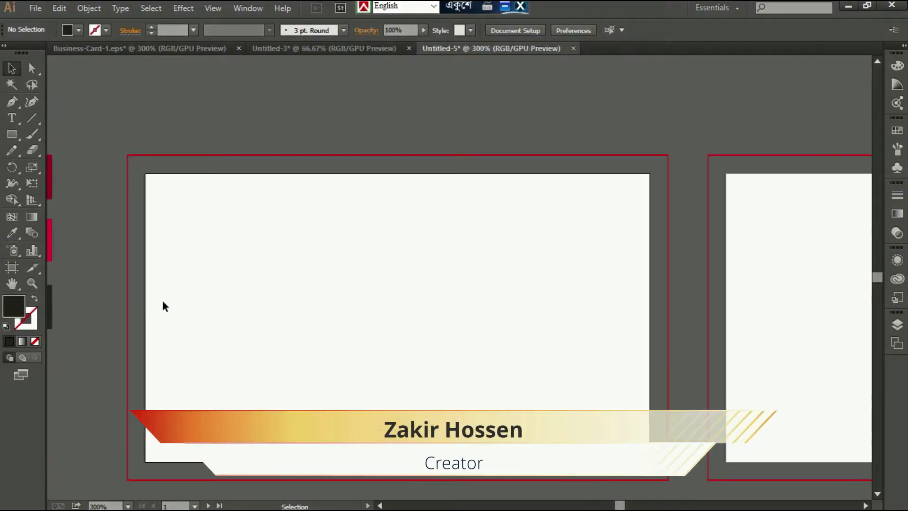
- Draw a dark, strokeless rectangle exactly covering the first artboard, corner to corner
left_click(145, 172)
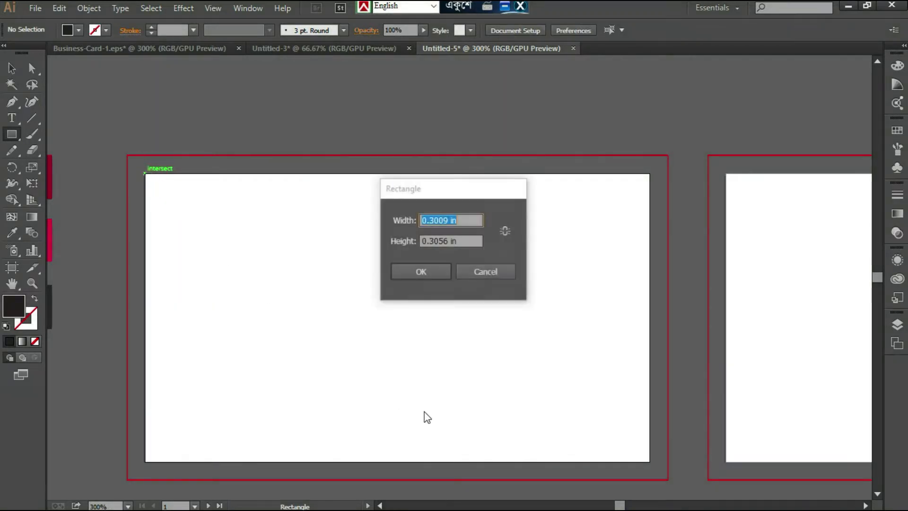
left_click(495, 273)
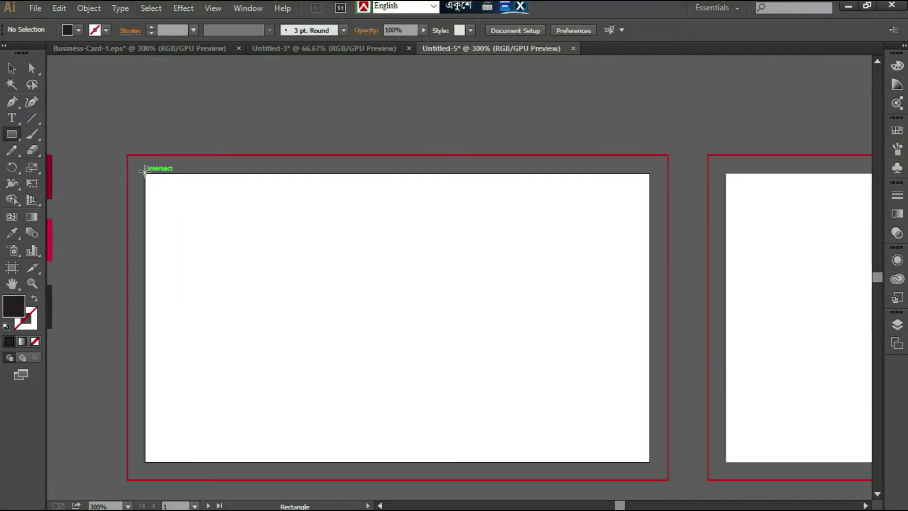
left_click_drag(146, 172, 651, 463)
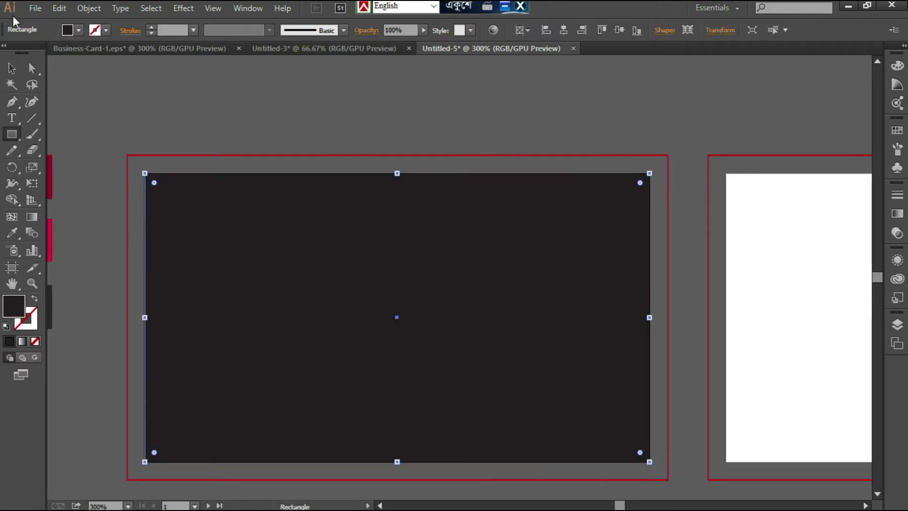
left_click(10, 71)
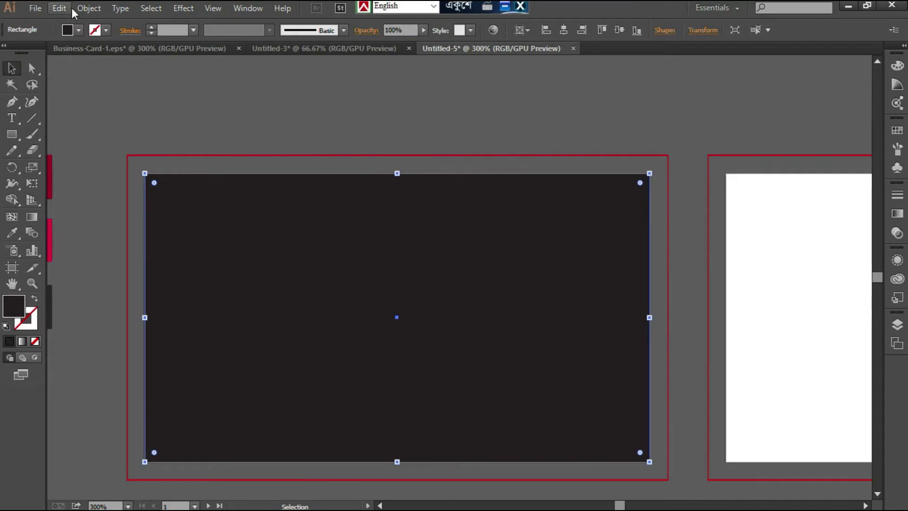
- Offset the rectangle's path inward by -0.125 in with miter joins
left_click(85, 11)
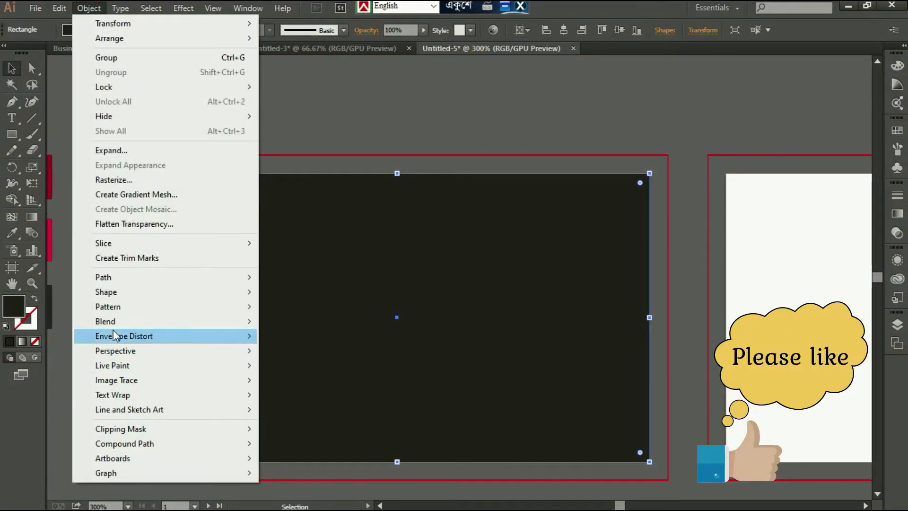
mouse_move(120, 281)
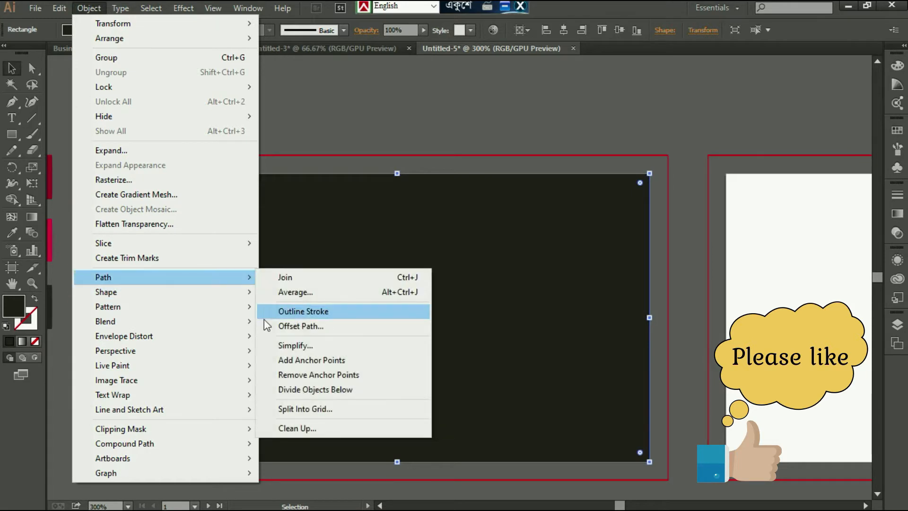
left_click(269, 325)
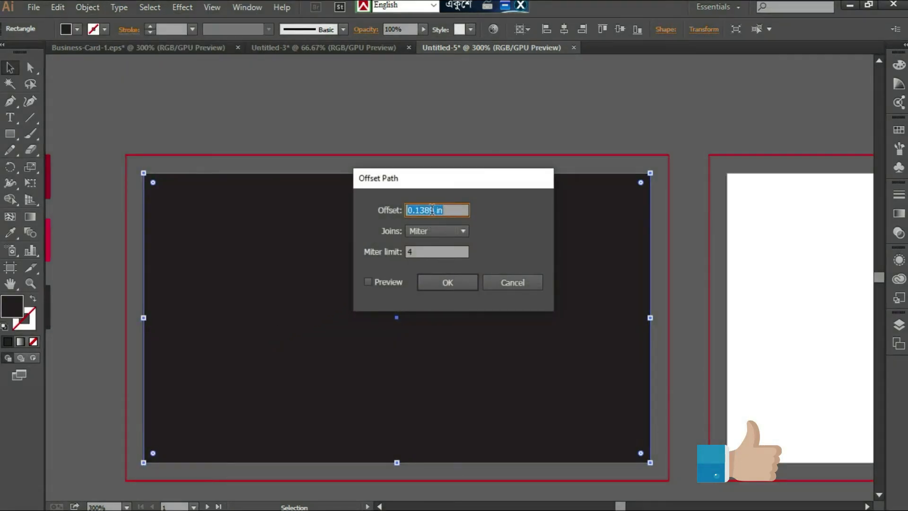
type("-0.125")
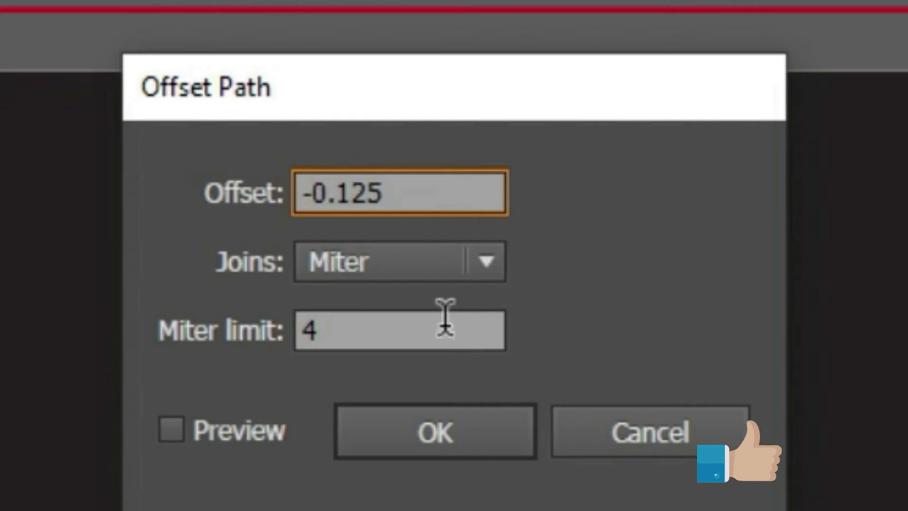
left_click(179, 425)
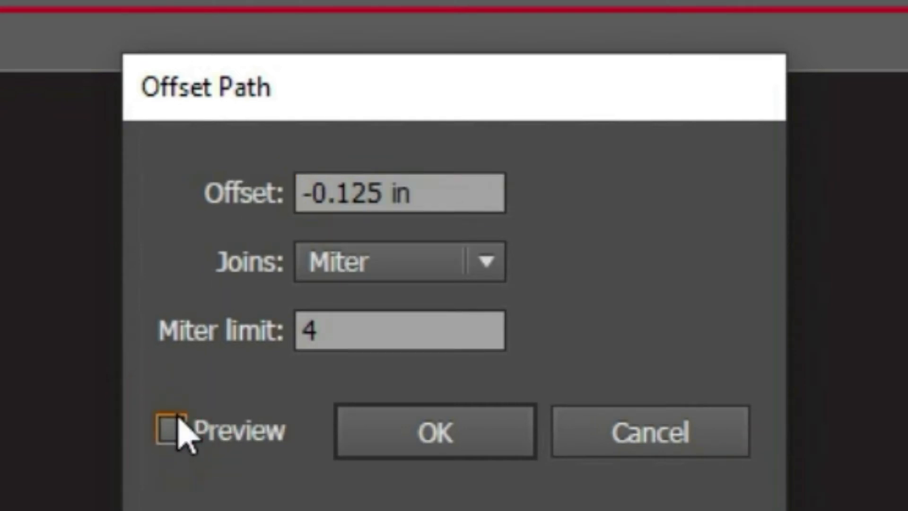
left_click(179, 421)
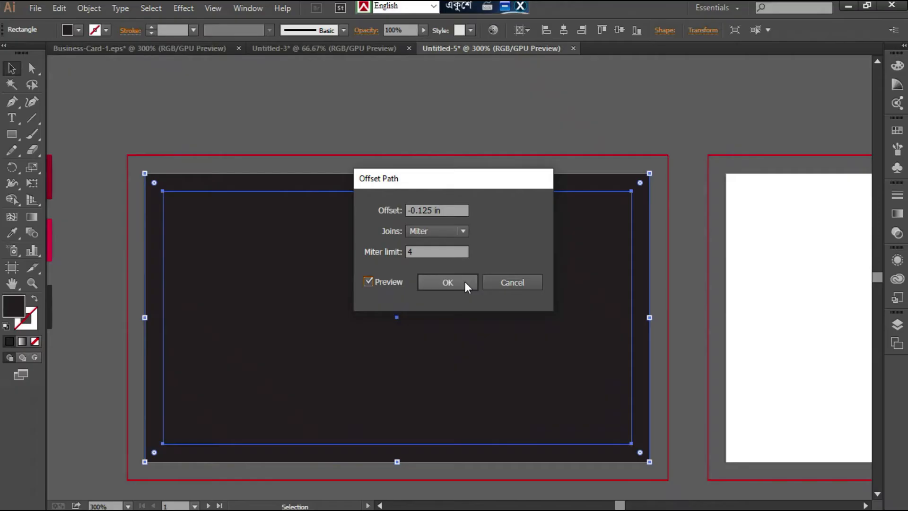
left_click(448, 281)
- Convert the inset rectangle into a guide and set its fill to white
right_click(260, 231)
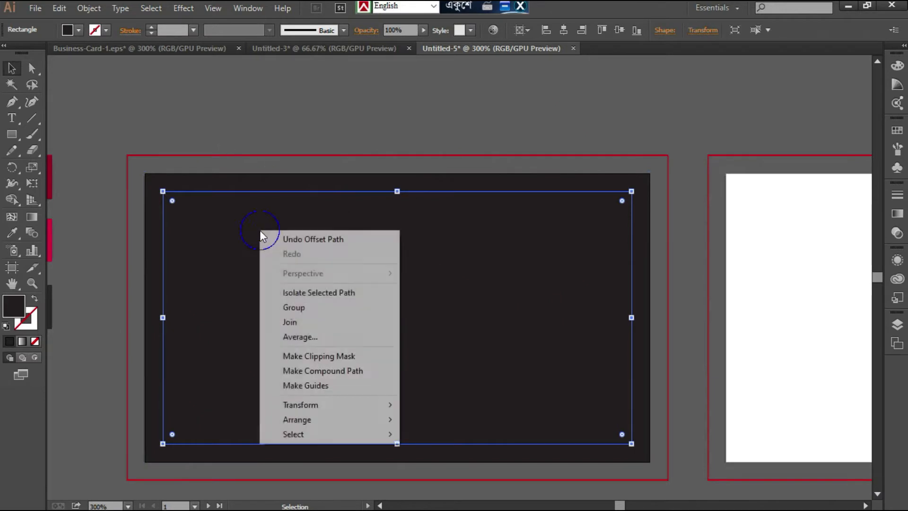
left_click(331, 385)
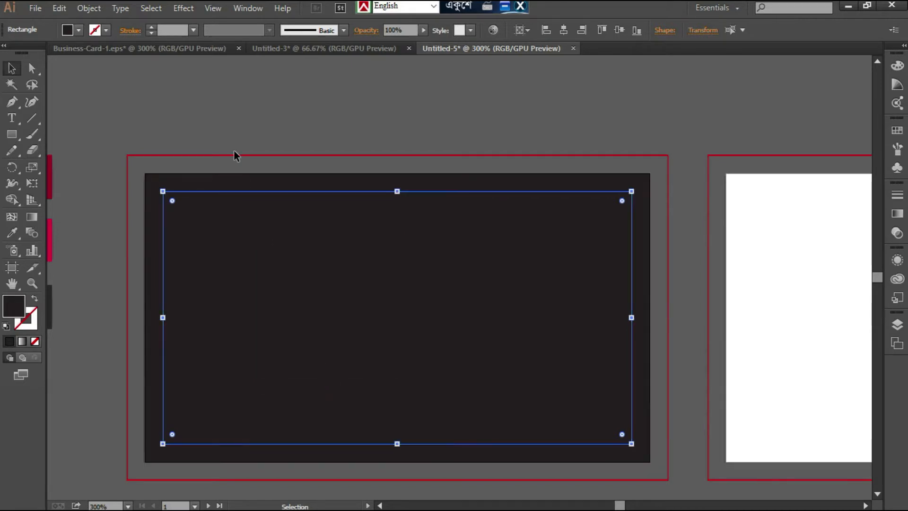
left_click(78, 31)
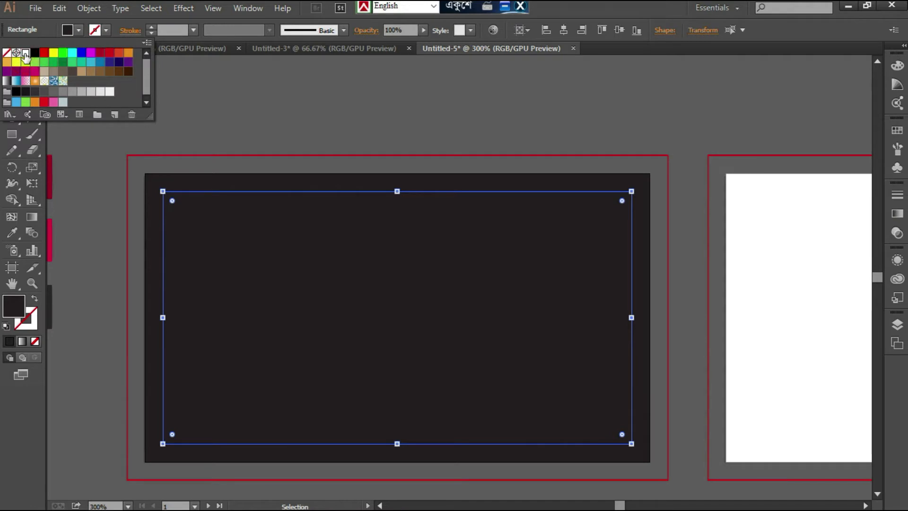
left_click(271, 118)
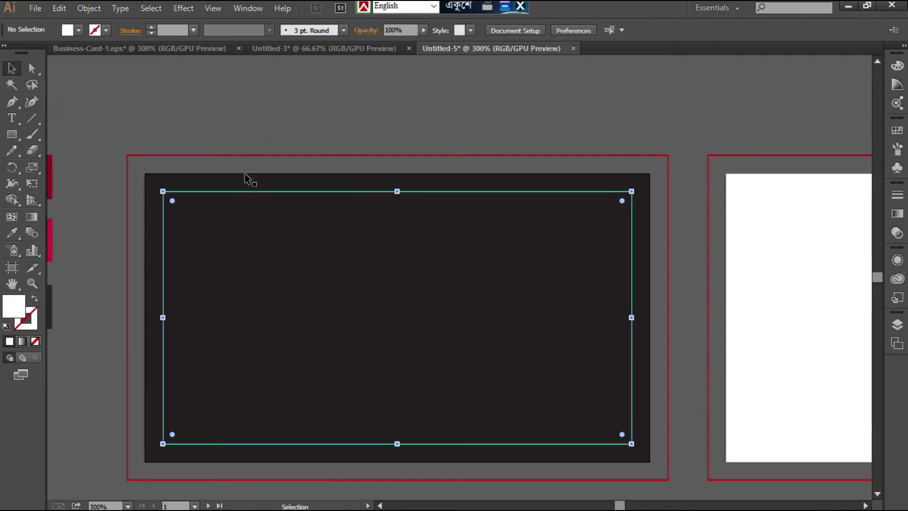
- Fill the artboard-sized dark rectangle with white
left_click(220, 183)
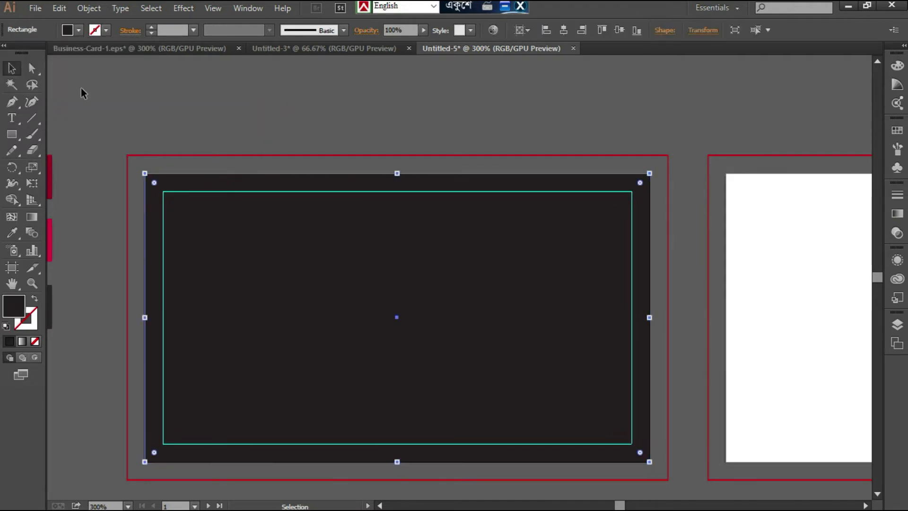
left_click(78, 31)
left_click(26, 53)
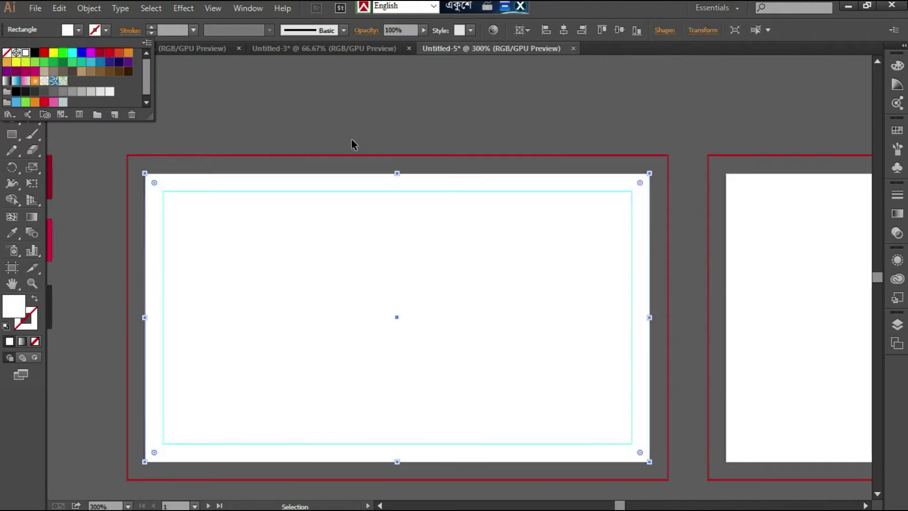
- Extend the white rectangle's opposite corners out to the red bleed lines of the first artboard
left_click(134, 163)
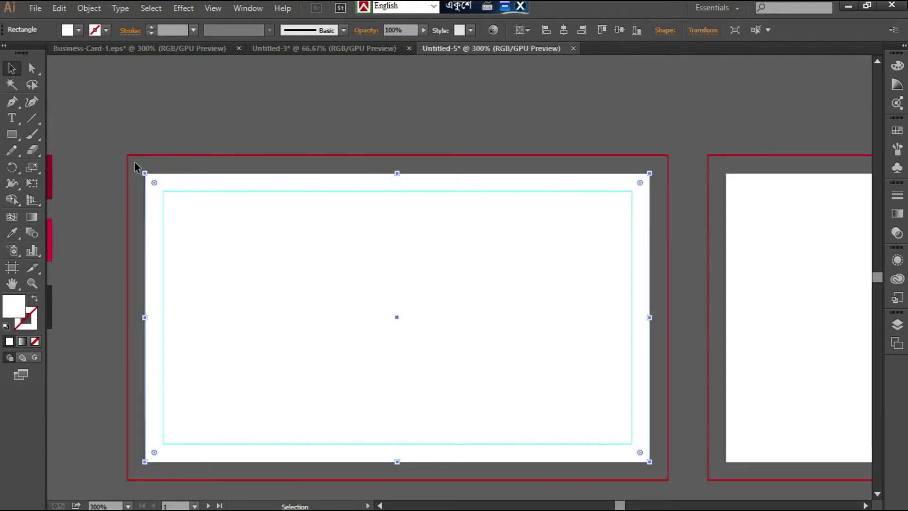
left_click_drag(144, 173, 126, 154)
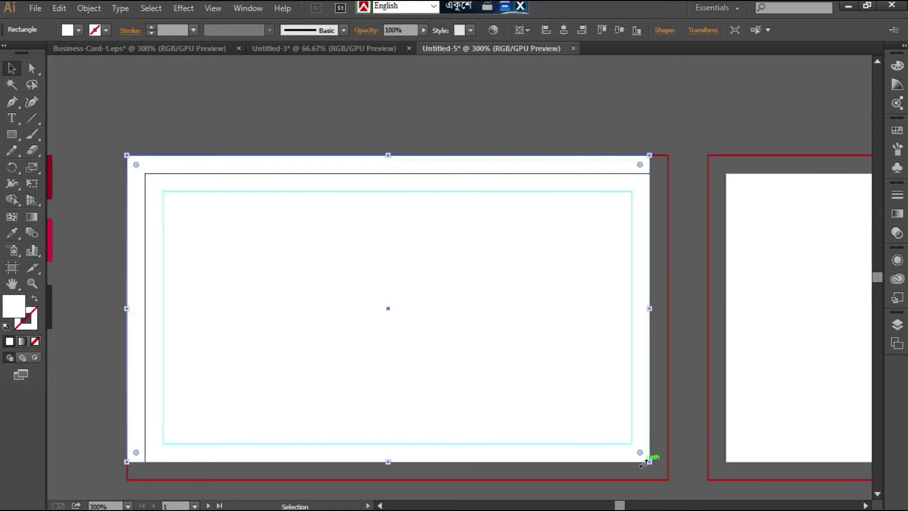
left_click_drag(650, 462, 667, 481)
- Duplicate the white background rectangle and its safe-margin guide onto the second artboard
left_click_drag(688, 430, 508, 308)
key("ctrl+minus")
key("ctrl+minus")
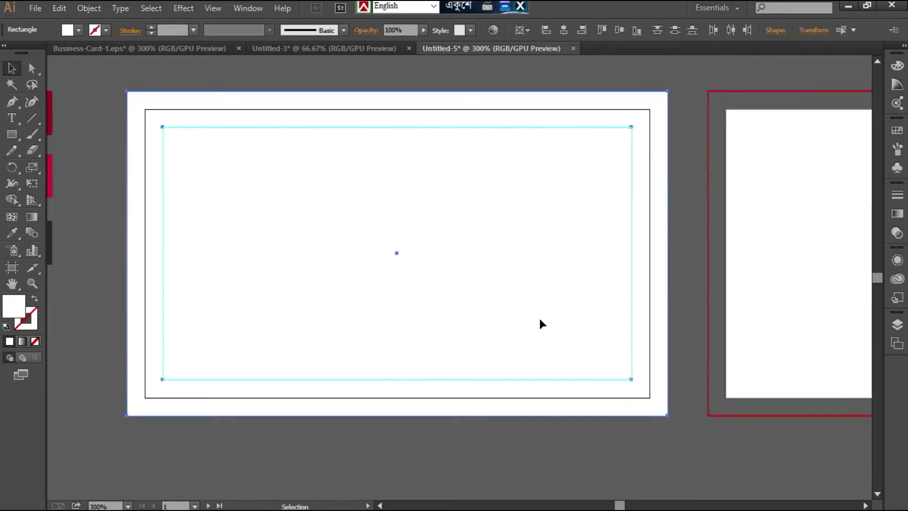
left_click(645, 303)
left_click(459, 293)
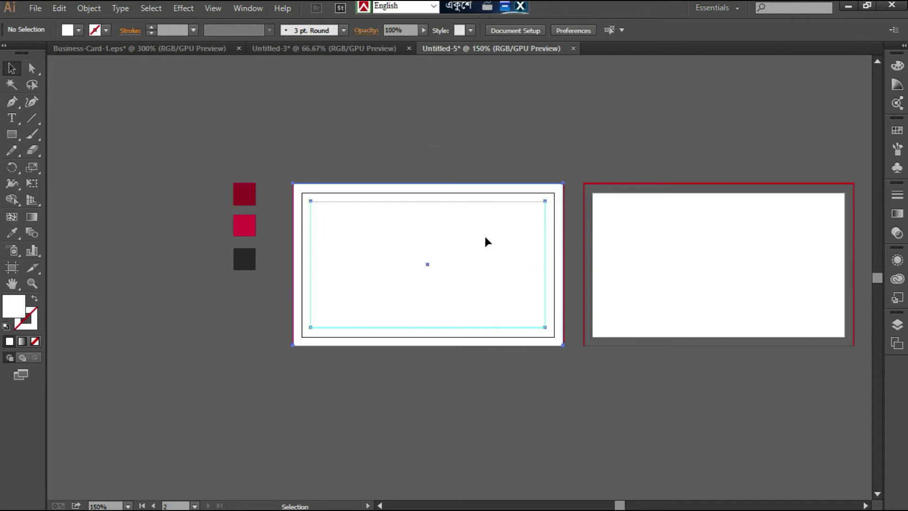
left_click(467, 257)
left_click(681, 306)
left_click(385, 259)
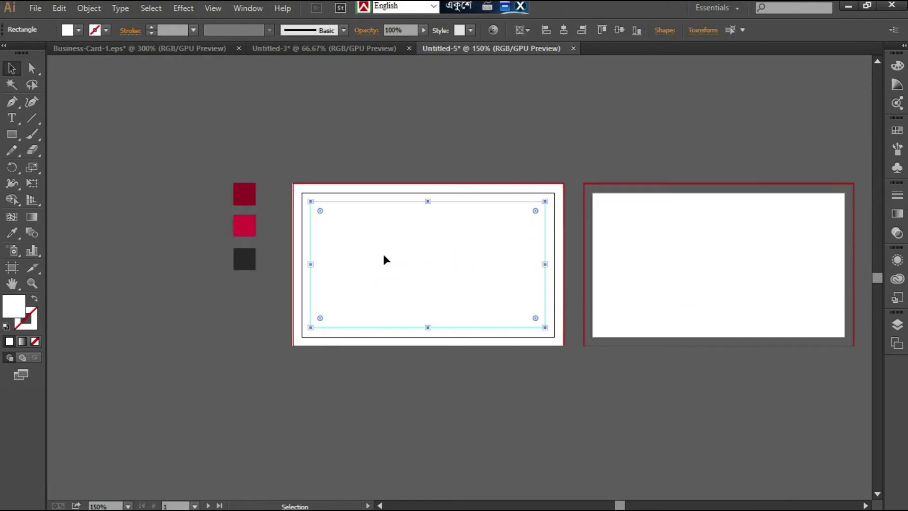
left_click_drag(428, 264, 696, 252)
left_click(644, 132)
- Draw a rectangle over the first artboard's trim area and fill it with the dark red sampled from the color squares
key("ctrl+plus")
key("ctrl+plus")
key("ctrl+plus")
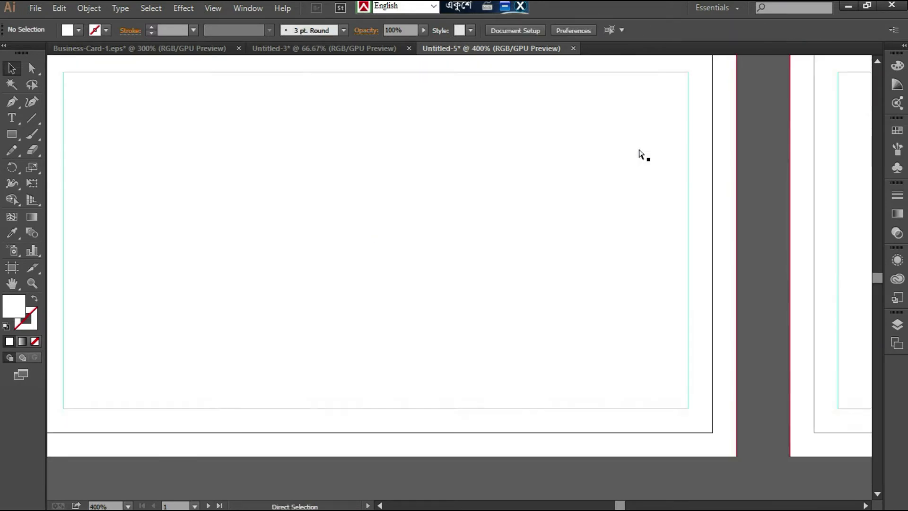
key("ctrl+minus")
scroll(640, 149, "up", 1)
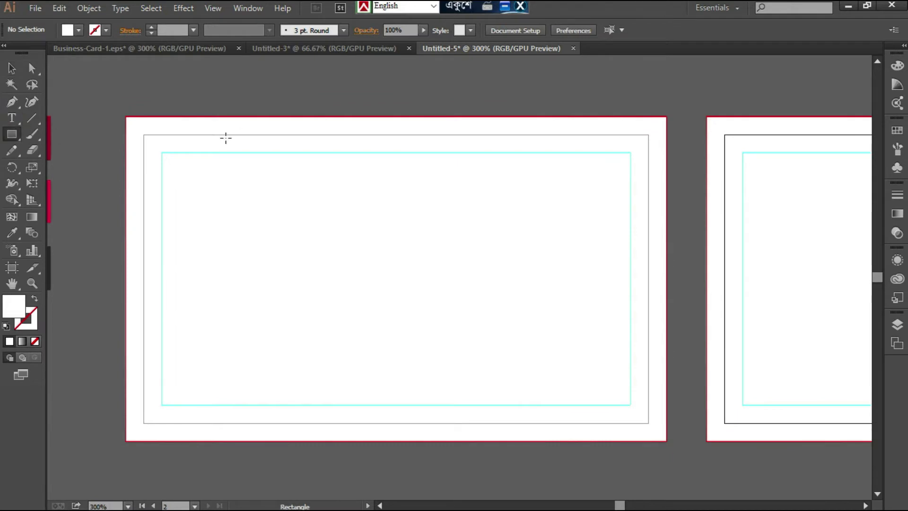
mouse_move(143, 135)
left_mouse_down()
mouse_move(629, 389)
mouse_move(648, 423)
left_mouse_up()
left_click(12, 232)
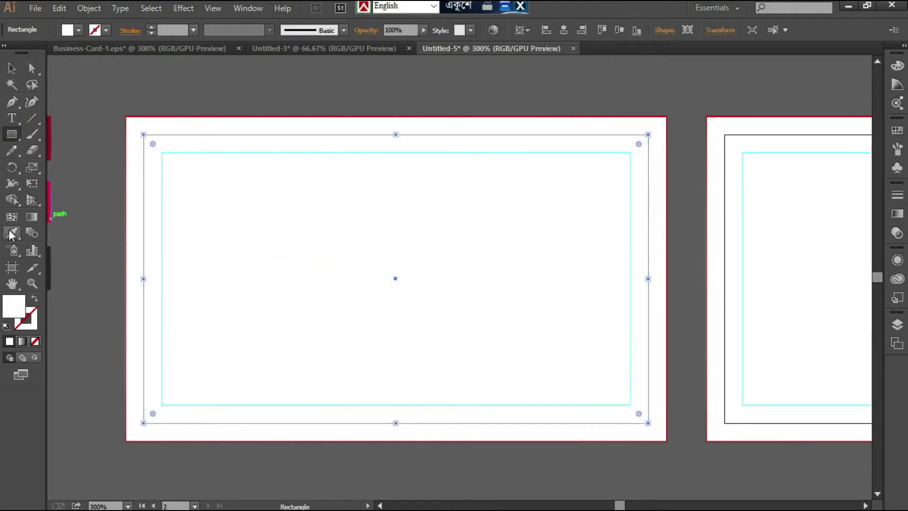
left_click(383, 505)
left_click(55, 158)
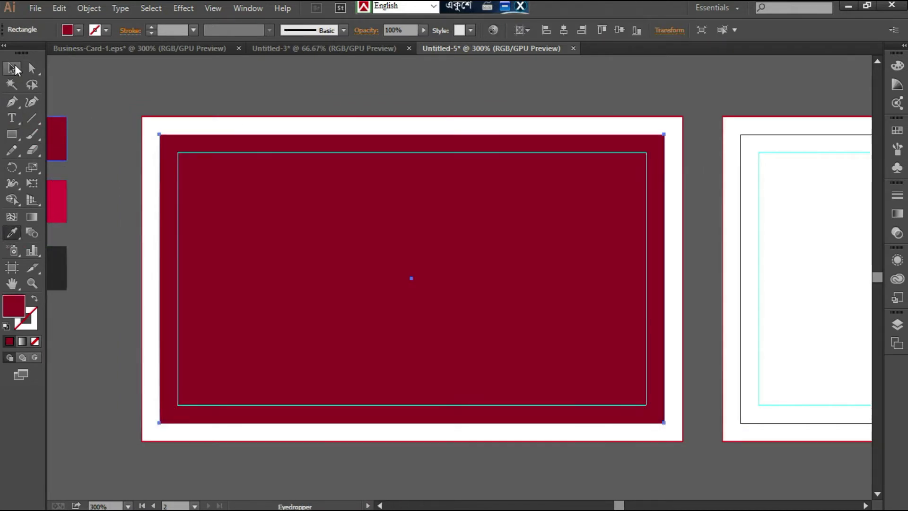
left_click(12, 68)
left_click(105, 70)
- Move the world map group onto the dark red rectangle so it fills the first card
scroll(257, 222, "up", 7)
scroll(257, 221, "down", 6)
key("ctrl+minus")
key("ctrl+minus")
scroll(258, 220, "up", 4)
left_click_drag(499, 147, 506, 329)
scroll(582, 289, "down", 5)
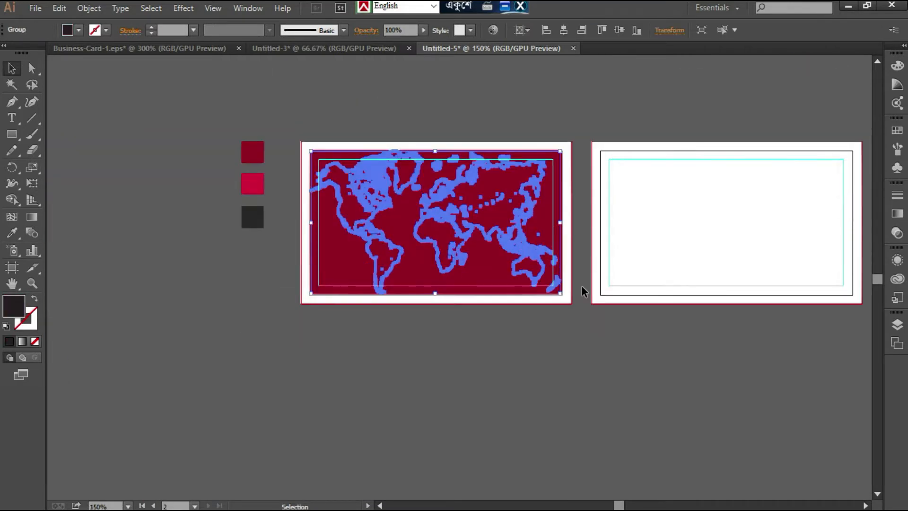
key("ctrl+plus")
key("ctrl+plus")
scroll(582, 286, "up", 2)
key("Right")
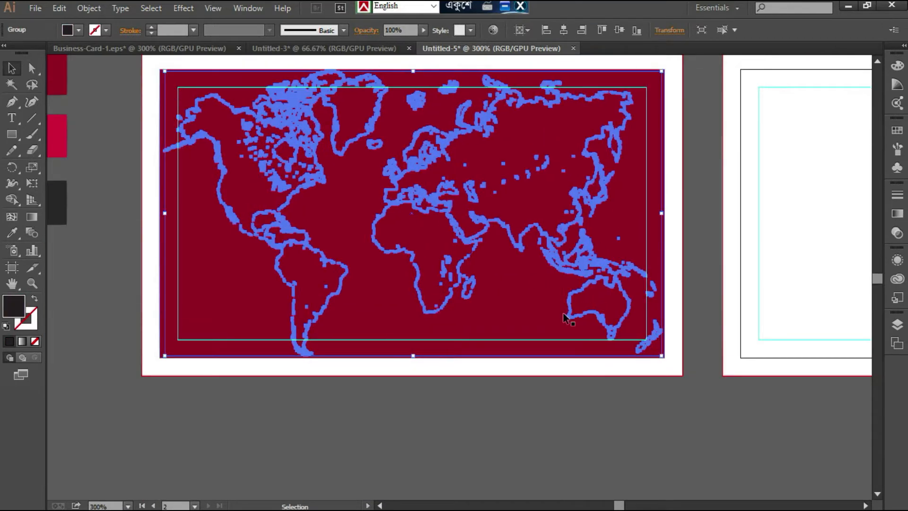
left_click(560, 400)
key("ctrl+z")
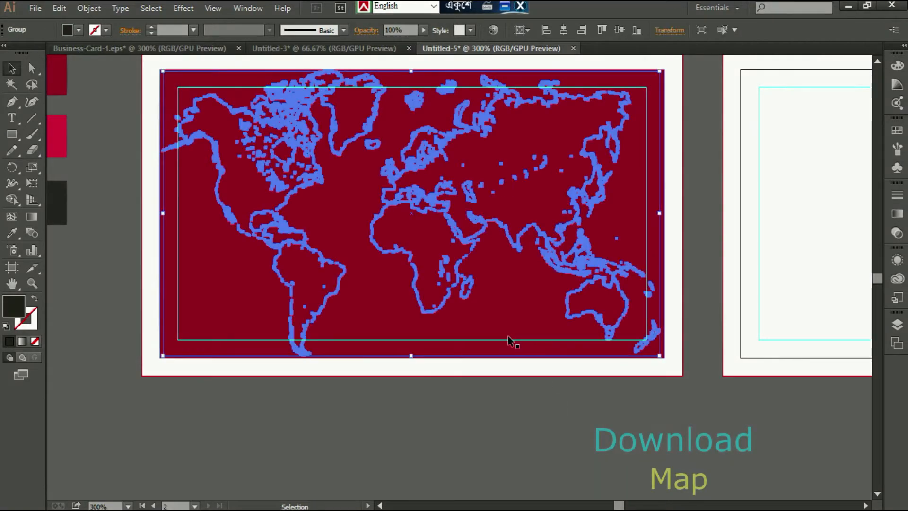
- Bring the world map forward in the stacking order on the dark red card and deselect it
right_click(446, 259)
mouse_move(488, 372)
left_click(636, 383)
left_click(512, 426)
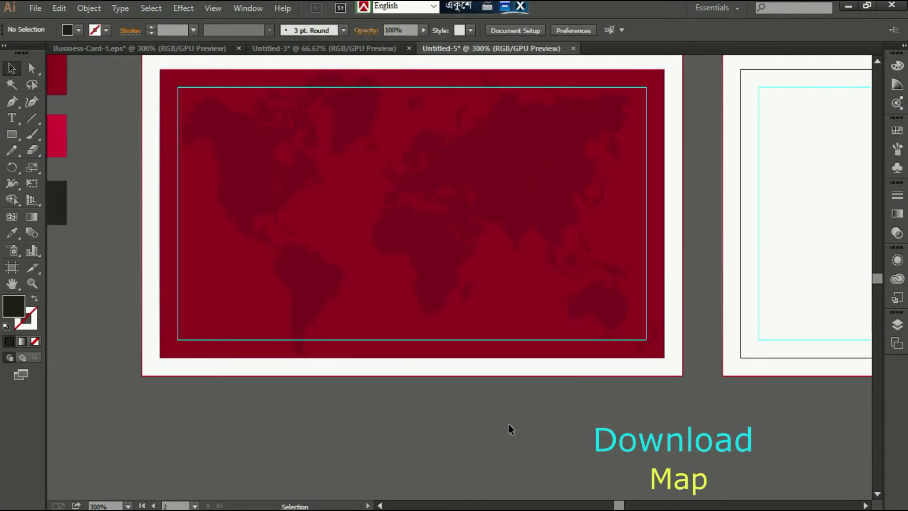
- Draw a closed crimson wave shape with the Pen tool across the lower half of the first card, aligned to the trim edges
scroll(500, 417, "up", 2)
scroll(500, 419, "down", 1)
scroll(501, 419, "up", 2)
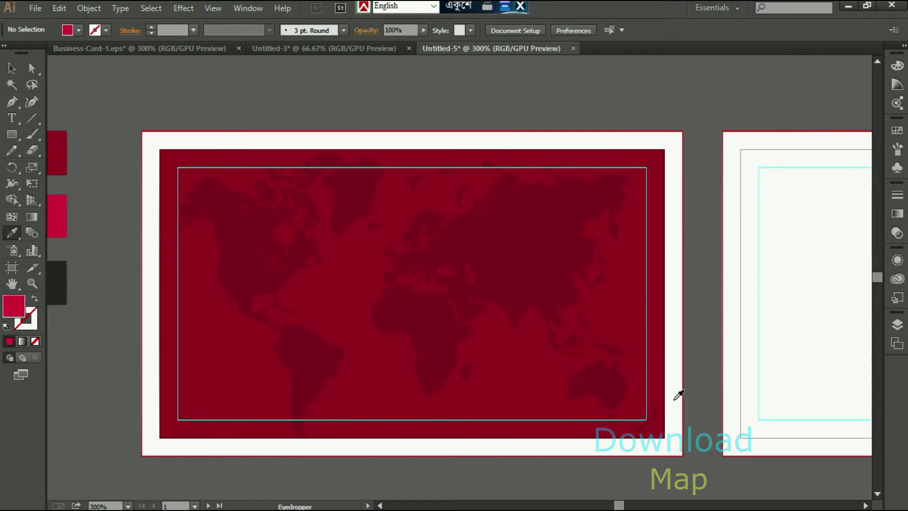
left_click(12, 100)
left_click(664, 436)
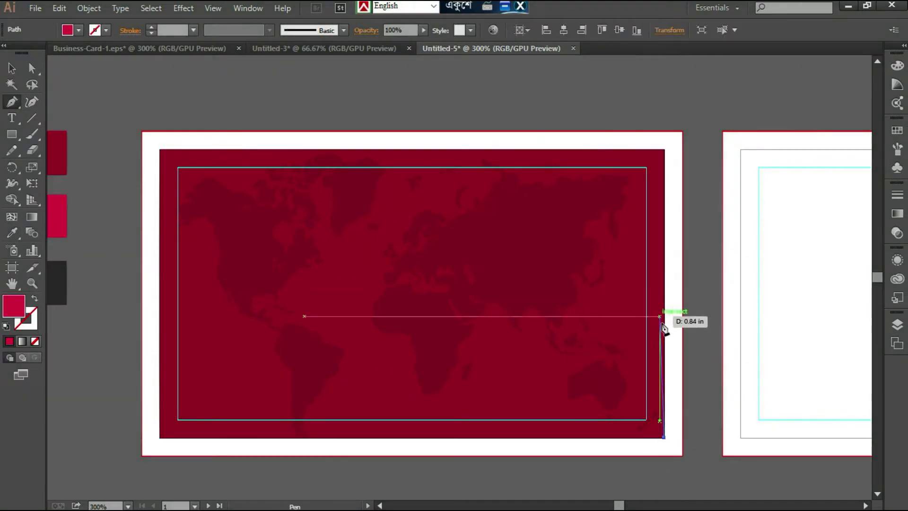
left_click(664, 307)
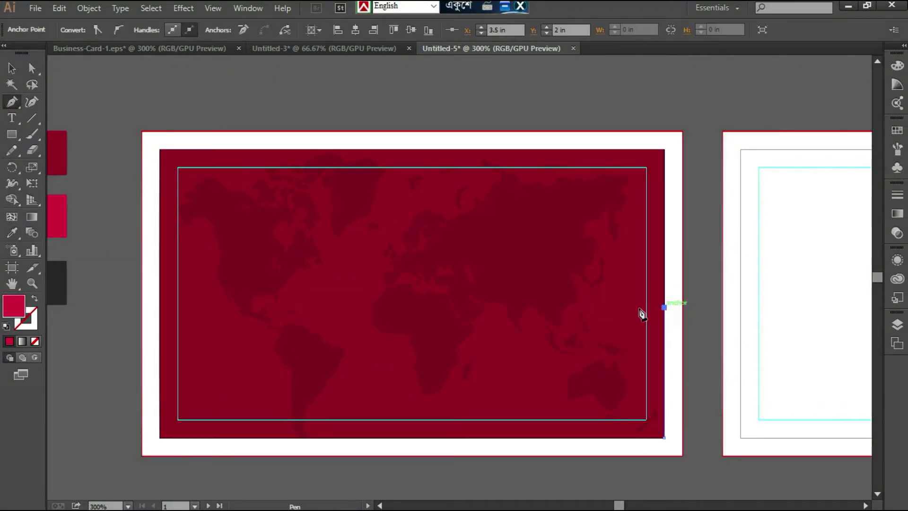
left_click_drag(424, 308, 281, 232)
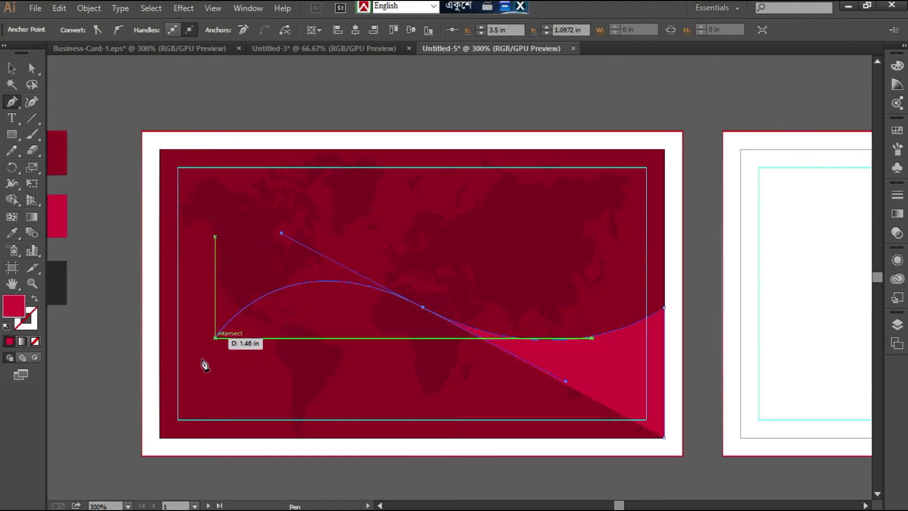
left_click(159, 353)
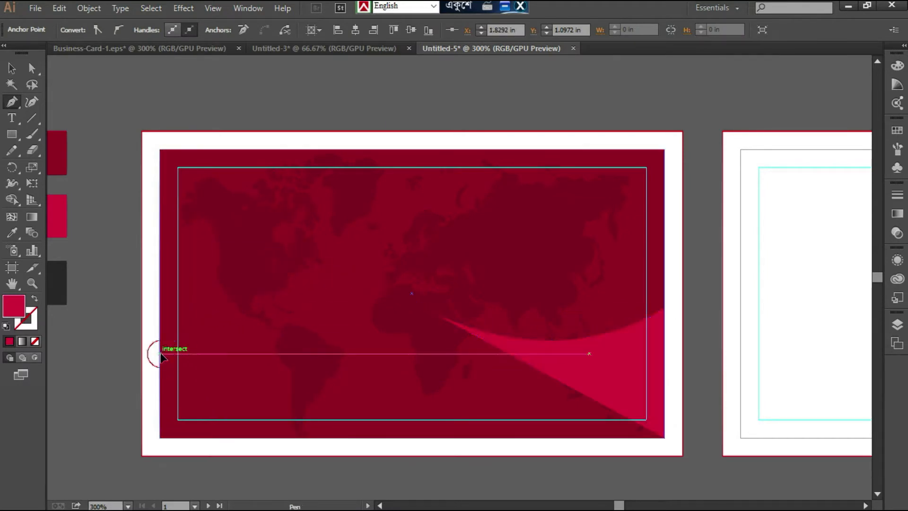
left_click(160, 438)
left_click(664, 438)
key("v")
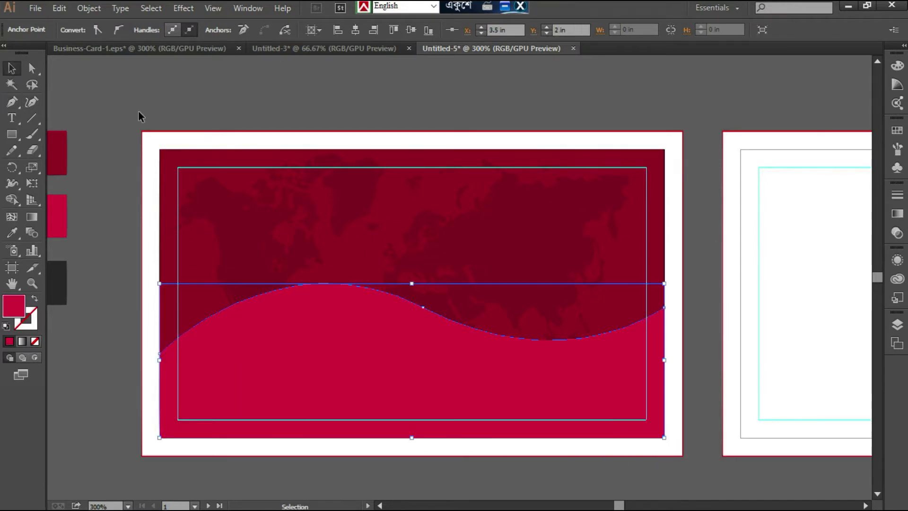
- Reduce the crimson wave's height by lowering its top edge while keeping its base on the trim edge
left_click_drag(420, 310, 421, 331)
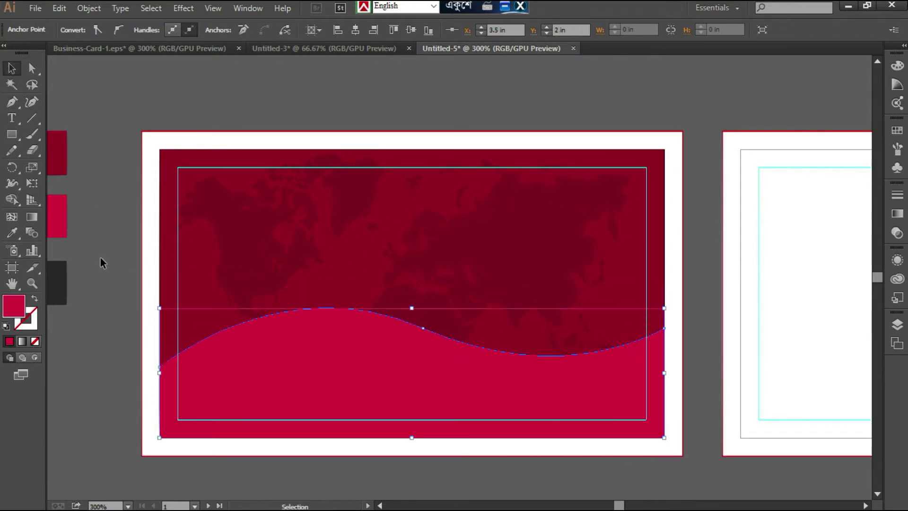
left_click(32, 69)
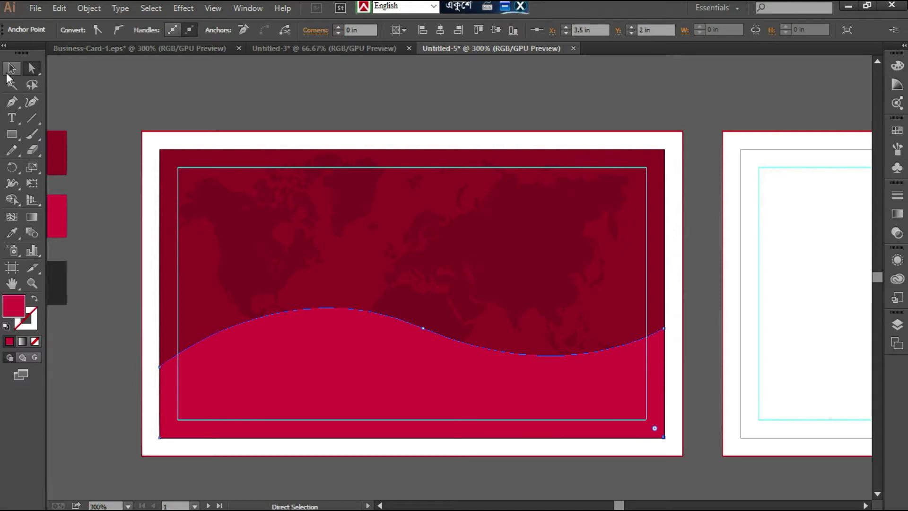
left_click(8, 73)
key("ctrl+c")
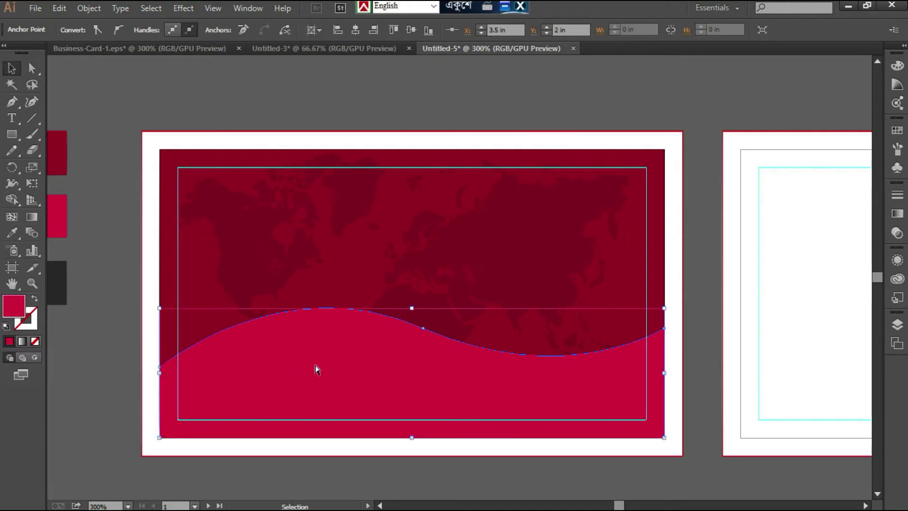
key("ctrl+f")
key("shift+Down")
key("shift+Down")
key("Delete")
- Duplicate the crimson wave slightly lower and fill the copy with the dark gray swatch R=51 G=51 B=51
left_click(314, 364)
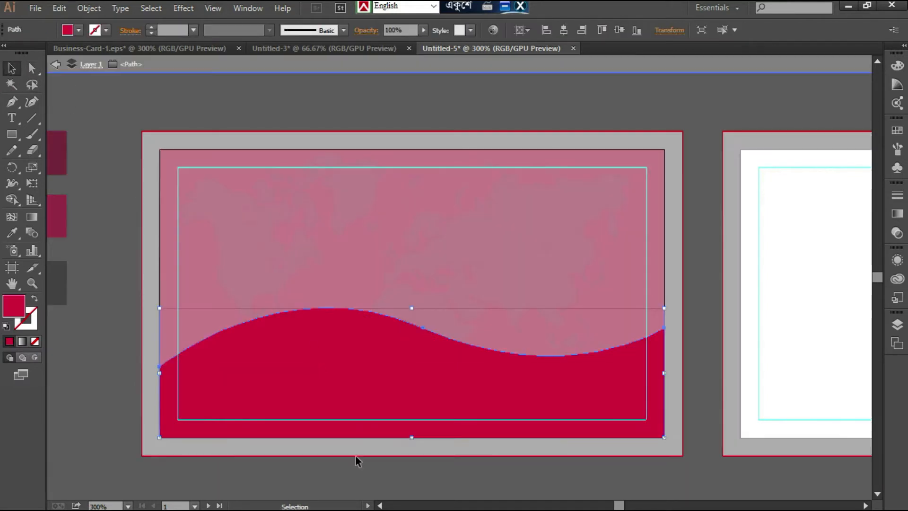
left_click_drag(333, 385, 331, 407)
left_click(12, 232)
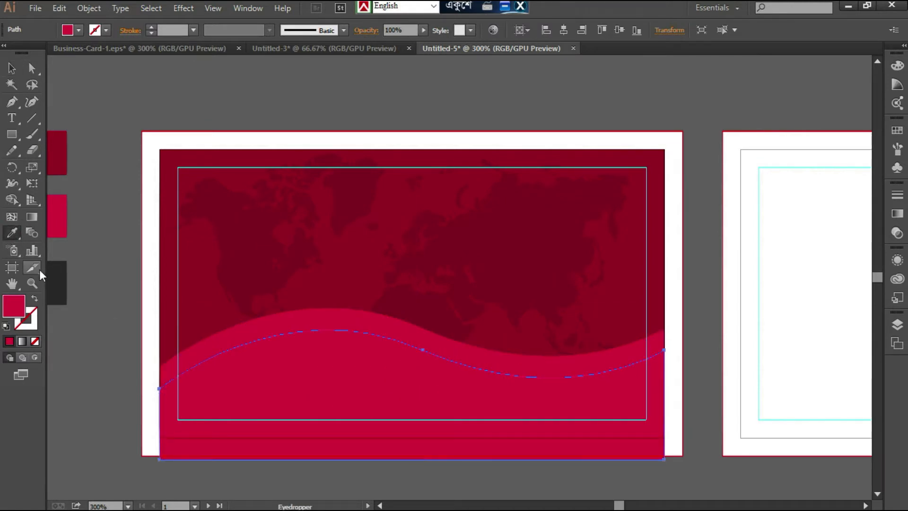
left_click(55, 268)
left_click(9, 70)
left_click(75, 31)
left_click(34, 92)
double_click(47, 91)
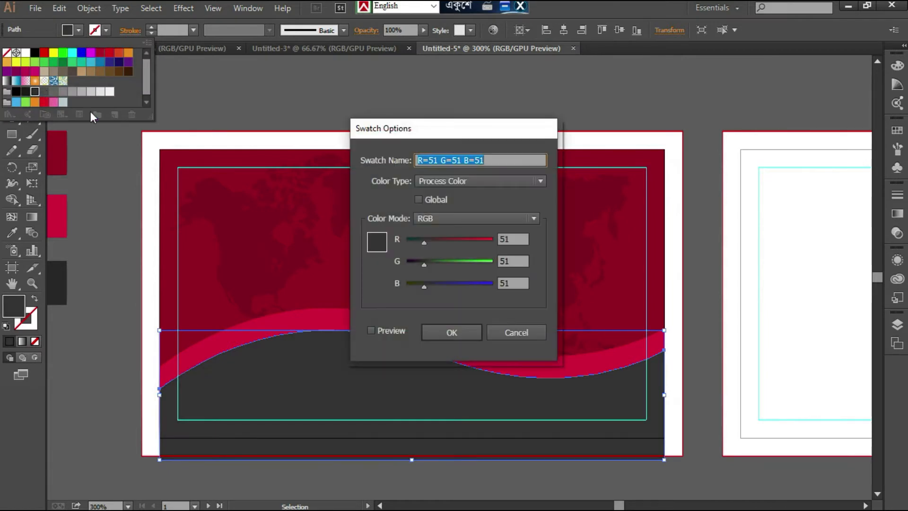
left_click(513, 331)
left_click(119, 103)
left_click(228, 377)
- Raise the dark gray wave's middle anchor point to about Y 1.24 in, meeting the crimson wave's edge
left_click(32, 68)
left_click(424, 351)
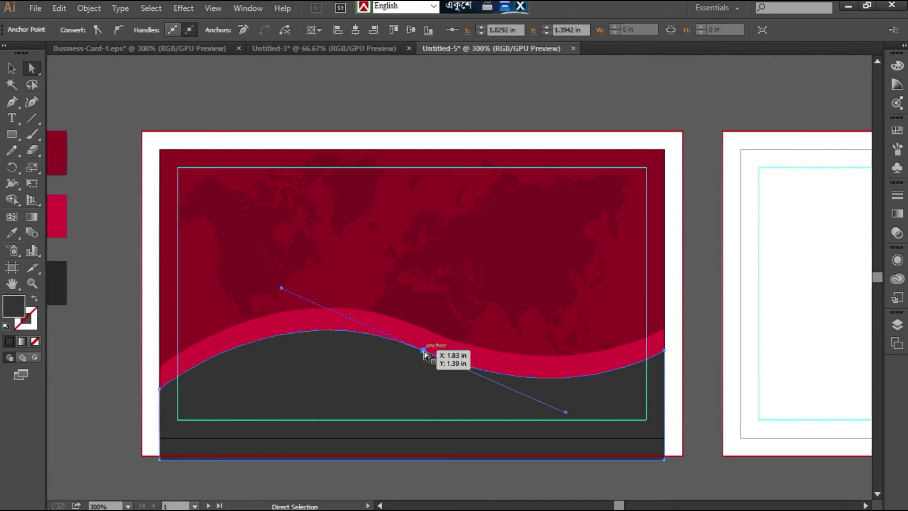
key("Up")
key("Up")
key("Up")
key("Up")
key("Up")
key("Up")
key("Up")
key("Up")
key("Up")
key("Up")
key("Up")
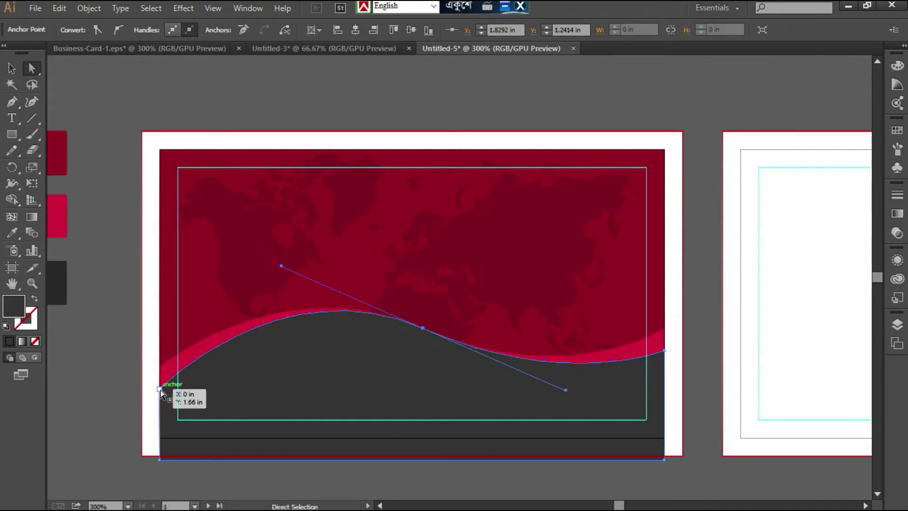
- Lower the dark gray wave's two end anchors slightly so the crimson band widens toward both card edges, and deselect it
left_click(160, 389)
key("Down")
key("Down")
key("Down")
left_click(664, 350)
key("Down")
key("Down")
key("Down")
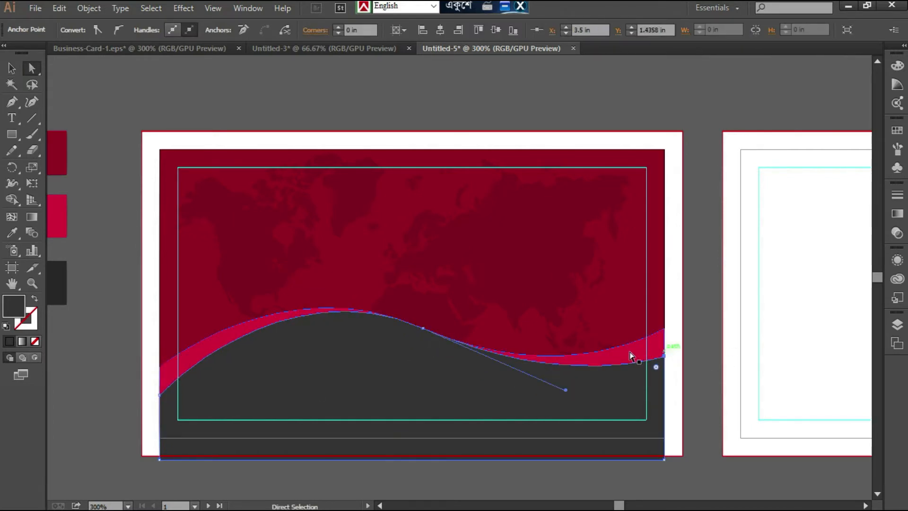
key("Up")
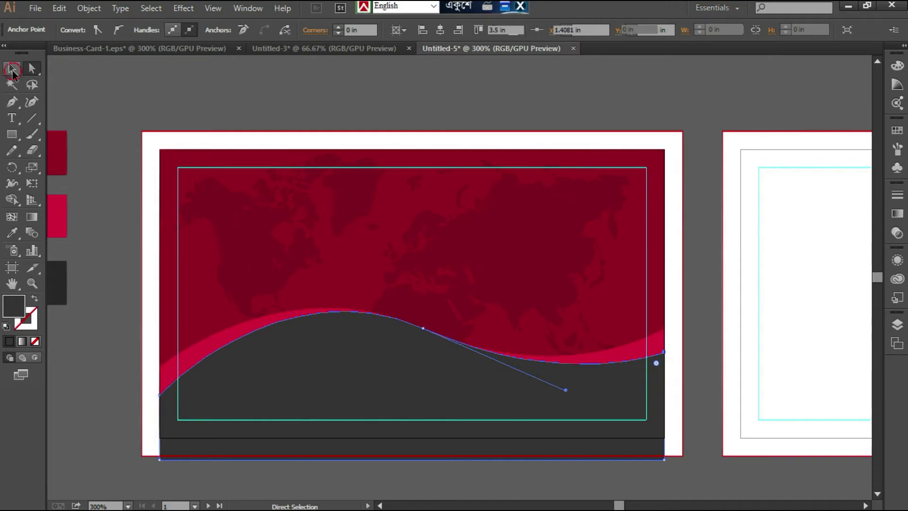
double_click(11, 69)
left_click(519, 344)
left_click(694, 221)
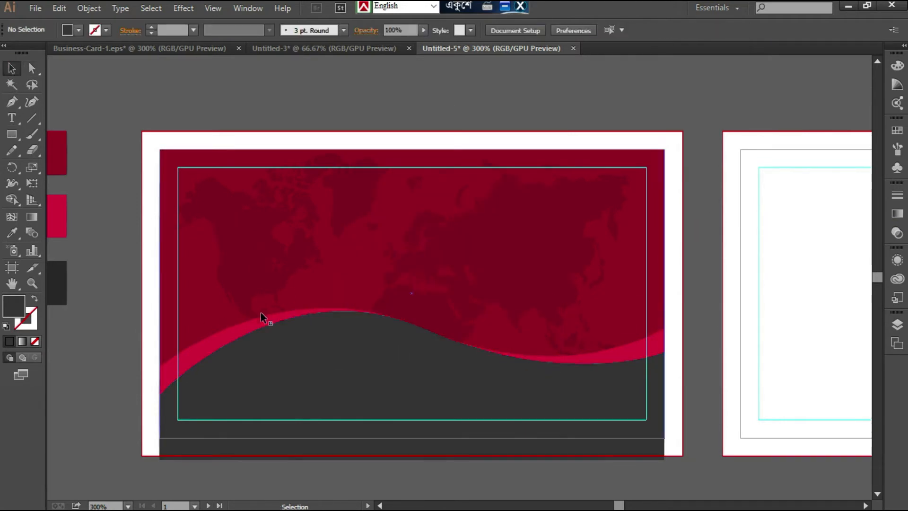
left_click(365, 364)
key("ctrl+c")
key("ctrl+f")
key("shift+Down")
key("shift+Down")
key("shift+Up")
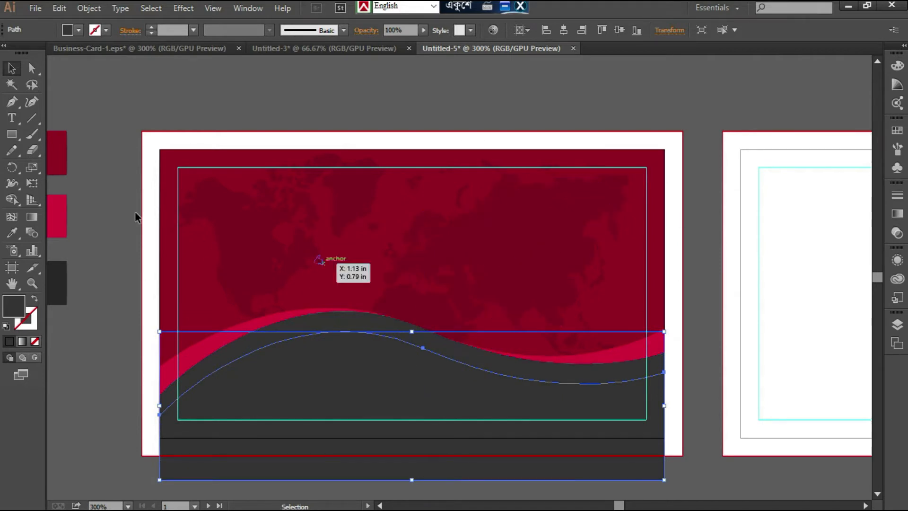
key("Delete")
- Shorten the dark gray wave so its bottom edge sits on the card's lower trim line, and deselect it
left_click(290, 450)
left_click_drag(412, 459, 412, 438)
key("ctrl+shift+a")
- Refine the dark gray wave's curve by adjusting its right end anchor, middle anchor and direction handles
key("a")
left_click(159, 387)
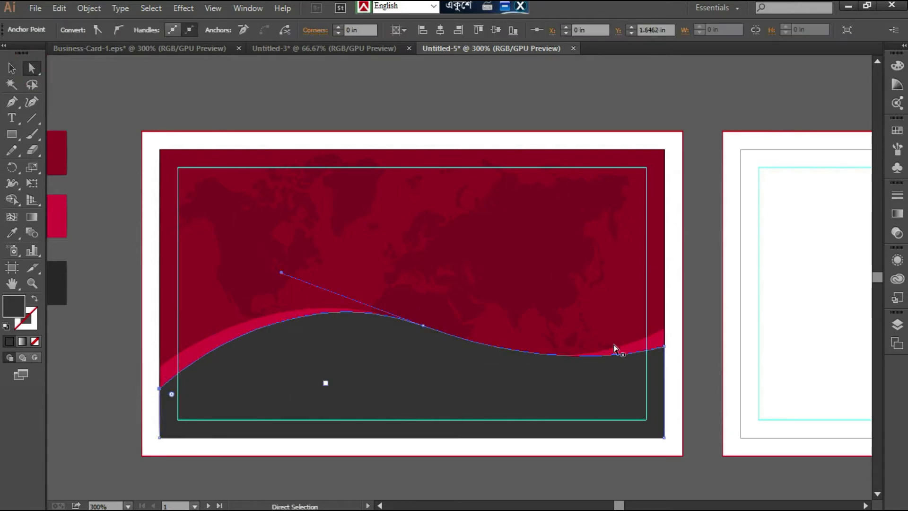
left_click_drag(666, 348, 664, 353)
left_click_drag(565, 378, 544, 386)
left_click_drag(423, 326, 423, 327)
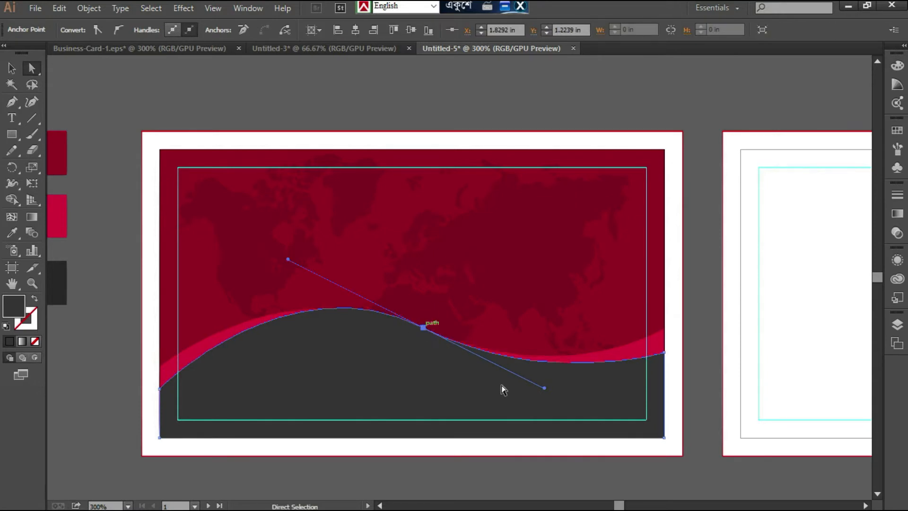
key("Down")
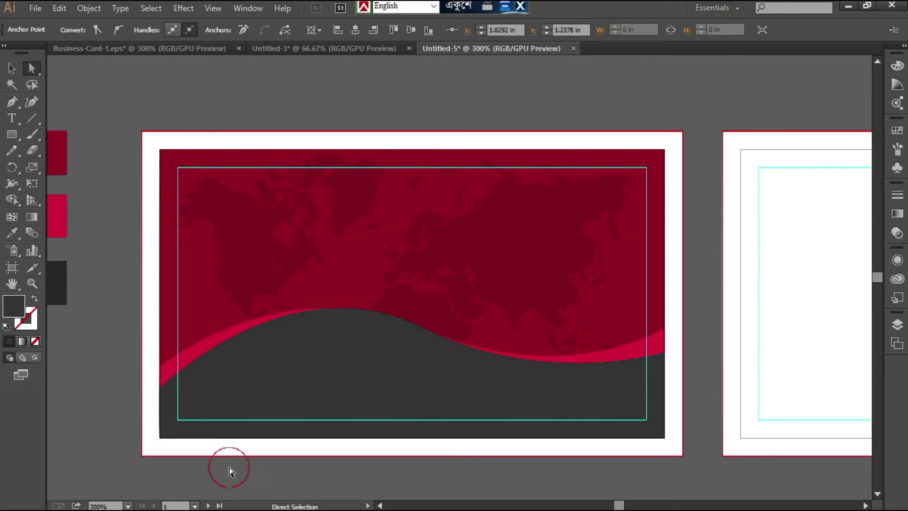
left_click(229, 469)
left_click(445, 391)
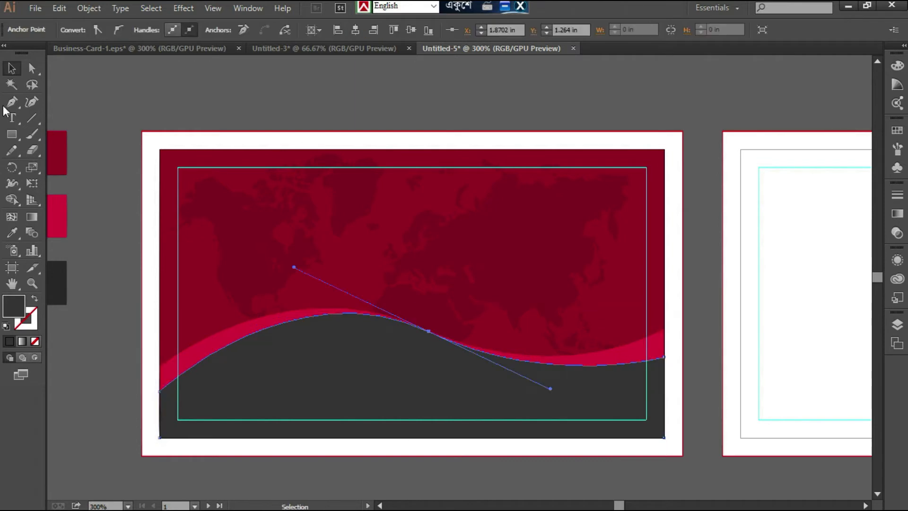
- Draw a third closed wave inside the dark gray one with the Pen tool and fill it with the darkest sample square's color
left_click(11, 101)
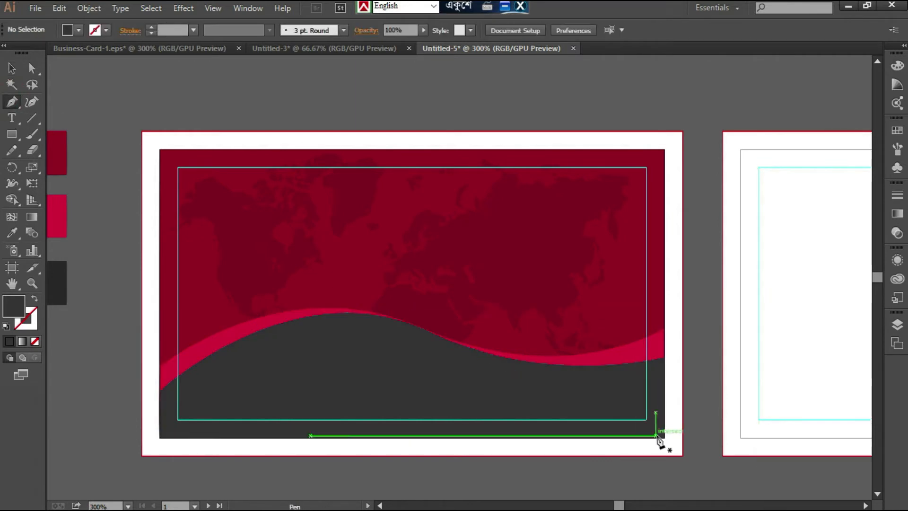
left_click(664, 363)
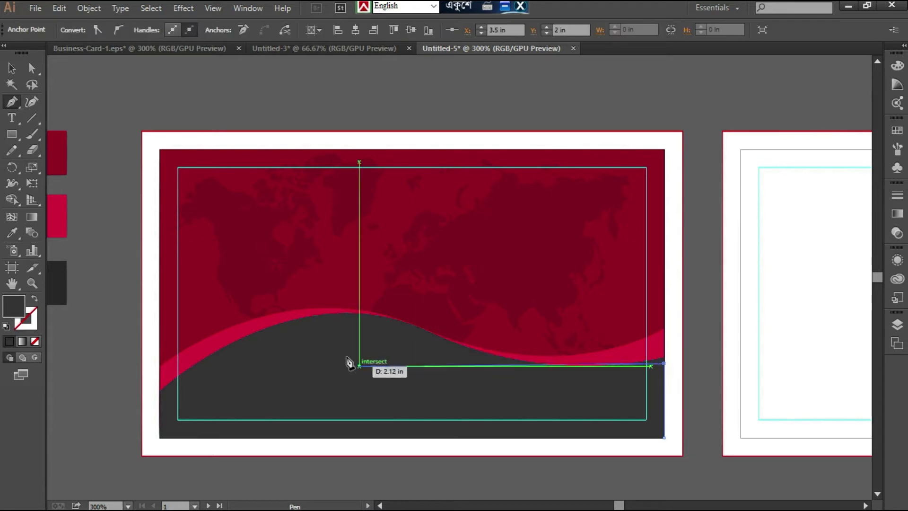
left_click_drag(451, 349, 313, 287)
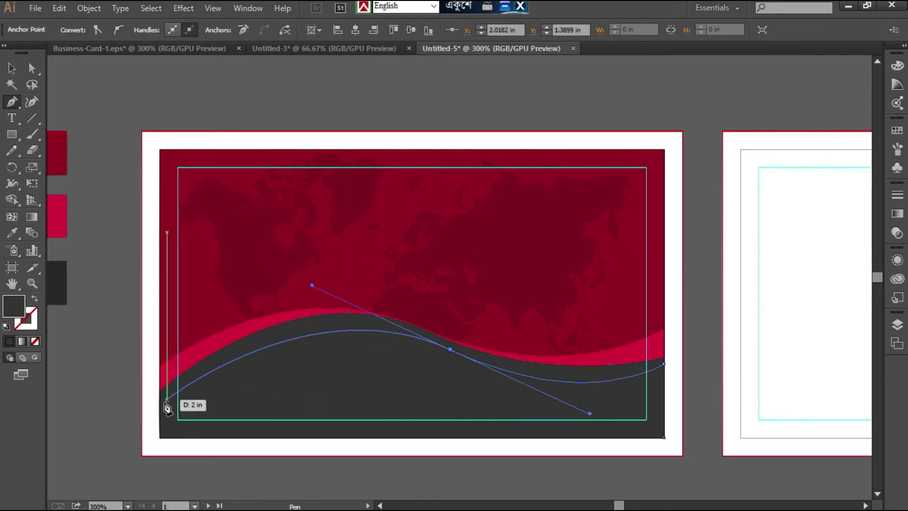
left_click_drag(159, 413, 157, 439)
left_click(159, 437)
left_click(664, 438)
left_click(12, 233)
left_click(54, 279)
- Reshape the darkest wave by lowering its right end anchor, raising its middle anchor and adjusting the direction handles
left_click(12, 70)
left_click(32, 69)
left_click_drag(665, 364, 665, 374)
left_click_drag(451, 351, 450, 339)
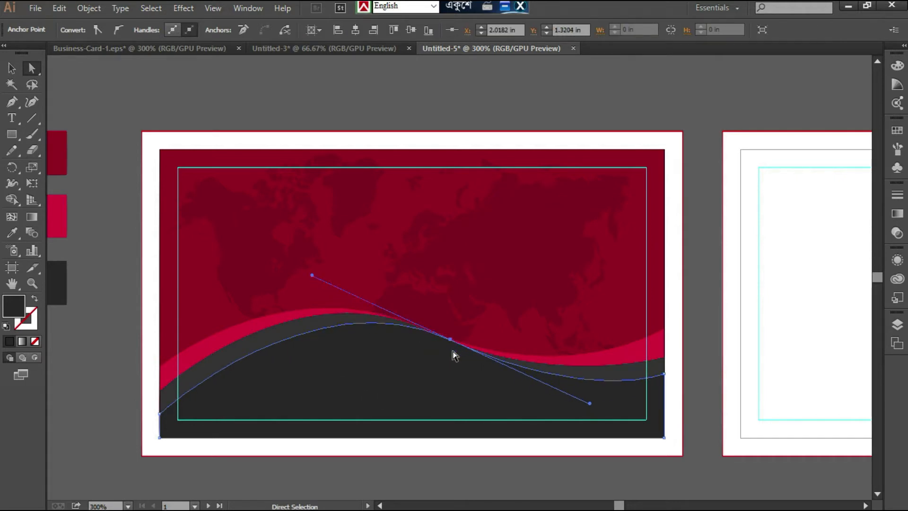
left_click_drag(312, 276, 290, 276)
mouse_move(594, 399)
left_mouse_down()
mouse_move(587, 407)
mouse_move(593, 390)
left_mouse_up()
- Lower the darkest wave's right and left end anchors slightly and deselect the shape
left_click(665, 374)
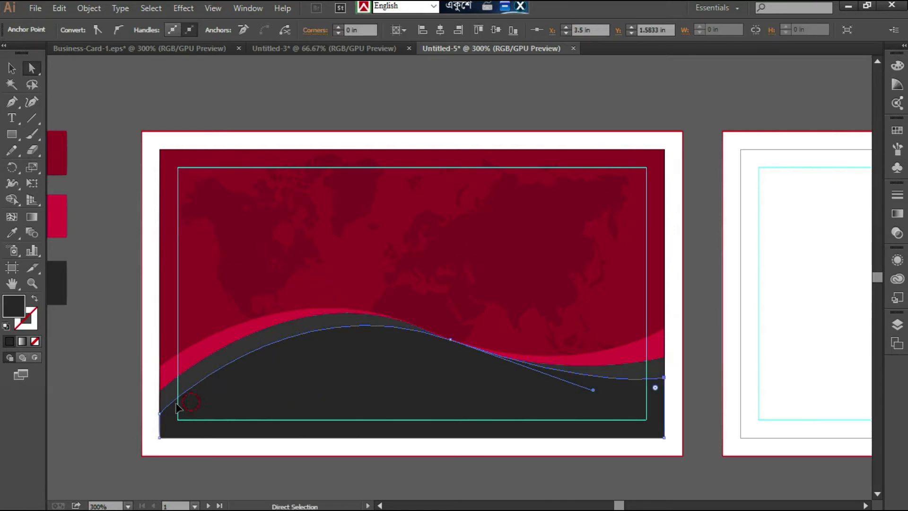
left_click(172, 419)
left_click_drag(158, 414, 159, 417)
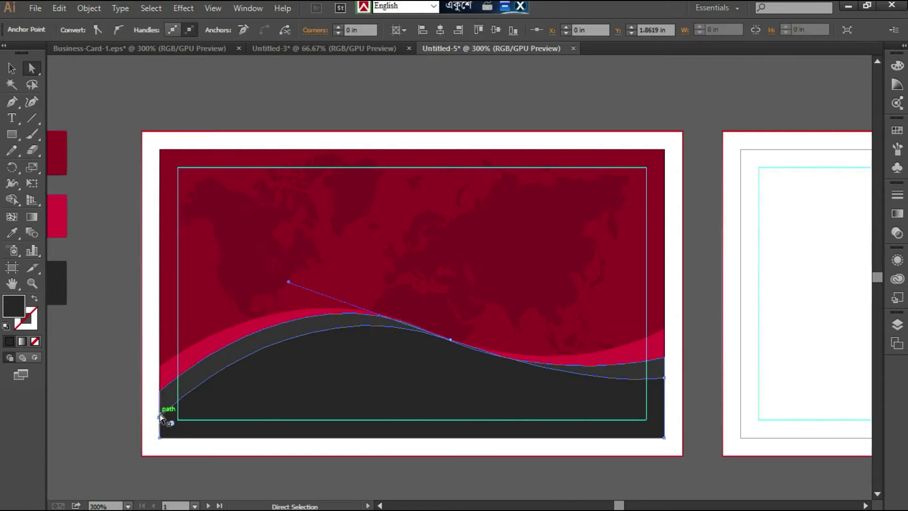
left_click(12, 69)
left_click(169, 96)
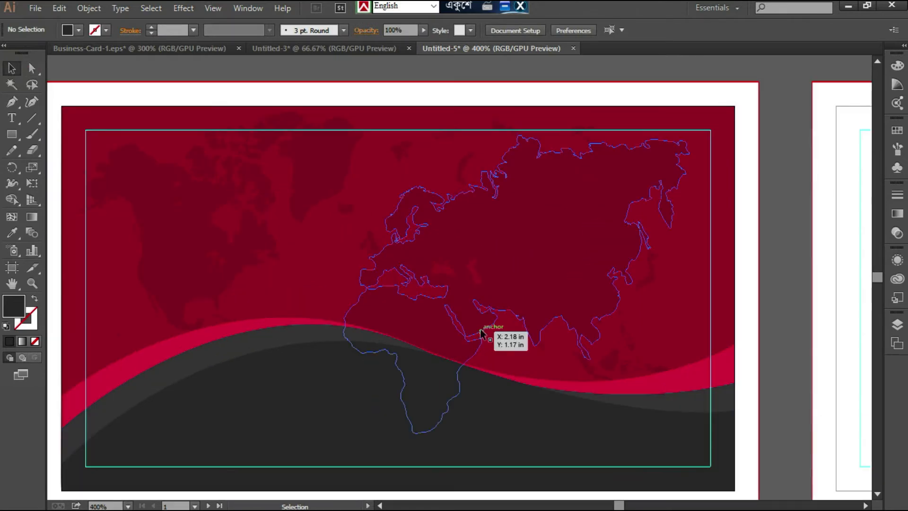
- Lower the crimson wave's top edge slightly so its band tapers to nothing against the dark gray wave
scroll(483, 334, "up", 3)
scroll(568, 402, "down", 1)
left_click(183, 354)
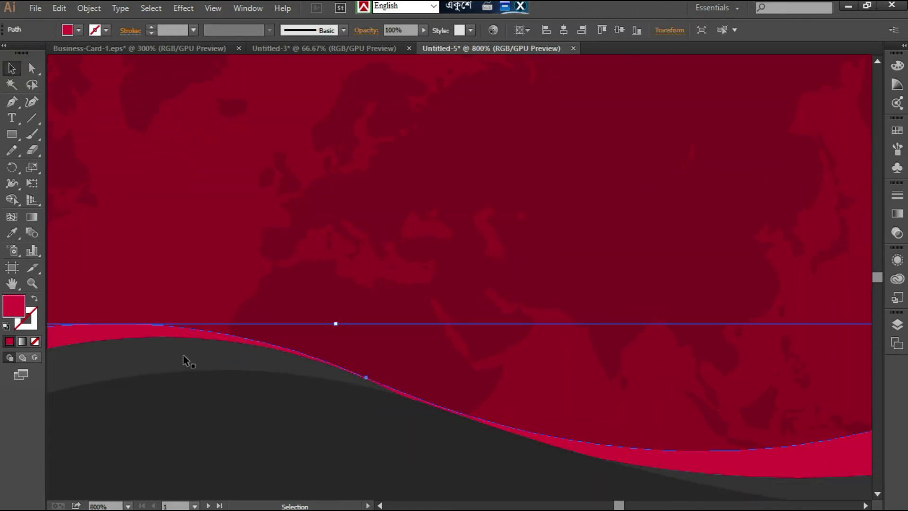
left_click(336, 324)
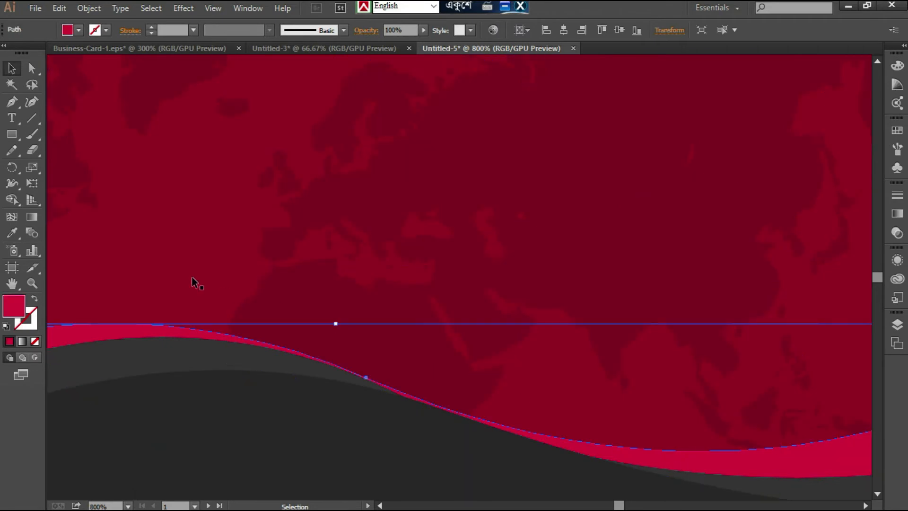
left_click_drag(336, 323, 336, 329)
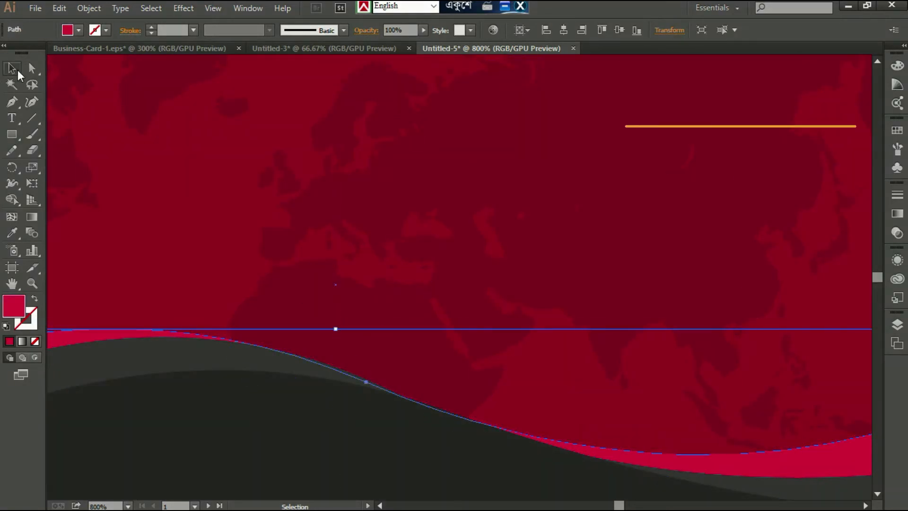
- Move the prepared logo group with its name and tagline onto the first card, centered above the waves
key("ctrl+minus")
key("ctrl+minus")
key("ctrl+minus")
left_click(670, 84)
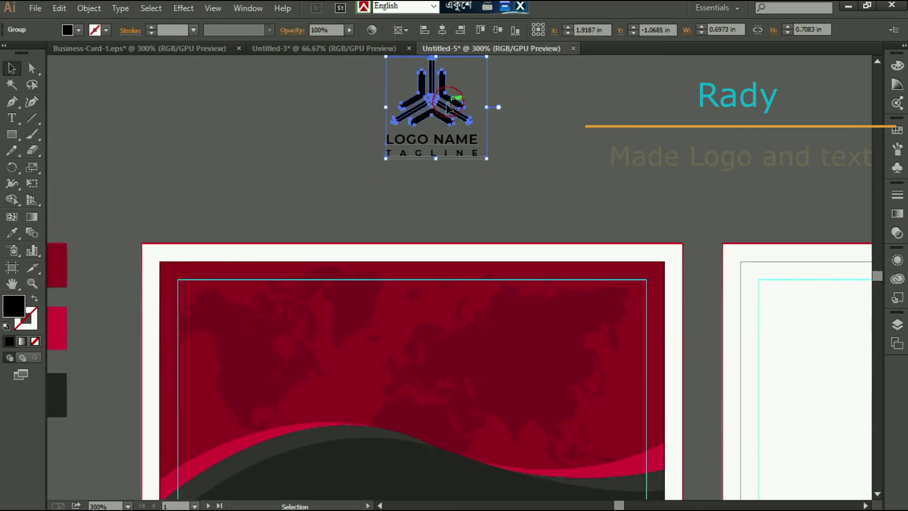
left_click_drag(426, 90, 407, 337)
scroll(407, 284, "down", 2)
- Fill the logo group with white, bring it to the front of the stacking order and deselect it
left_click(78, 30)
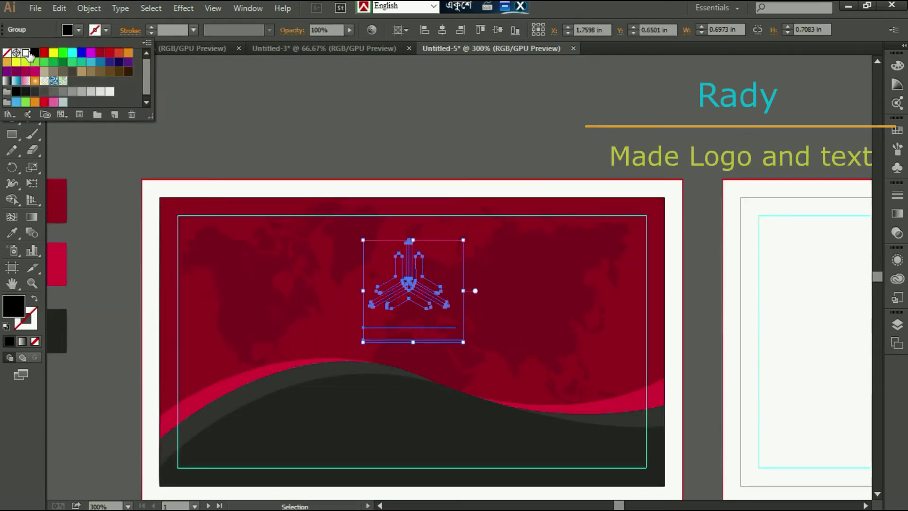
left_click(26, 53)
right_click(417, 282)
mouse_move(471, 396)
left_click(603, 398)
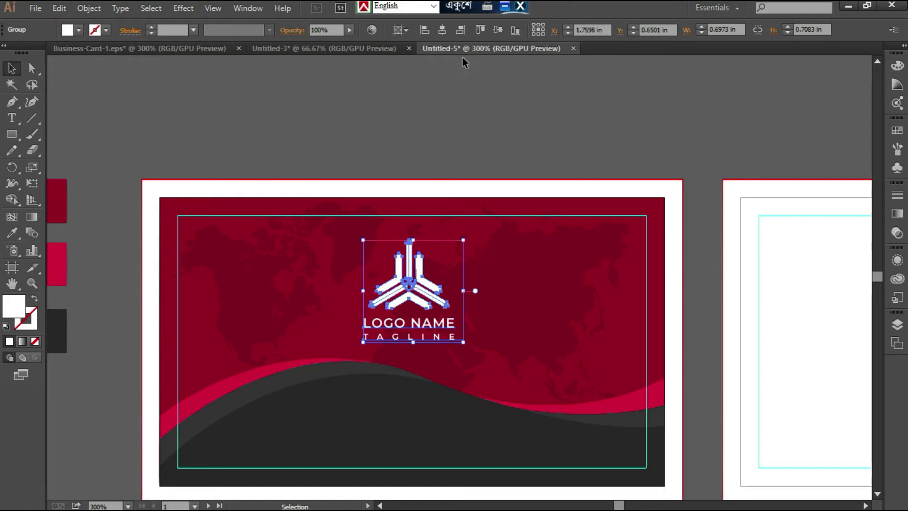
left_click(556, 152)
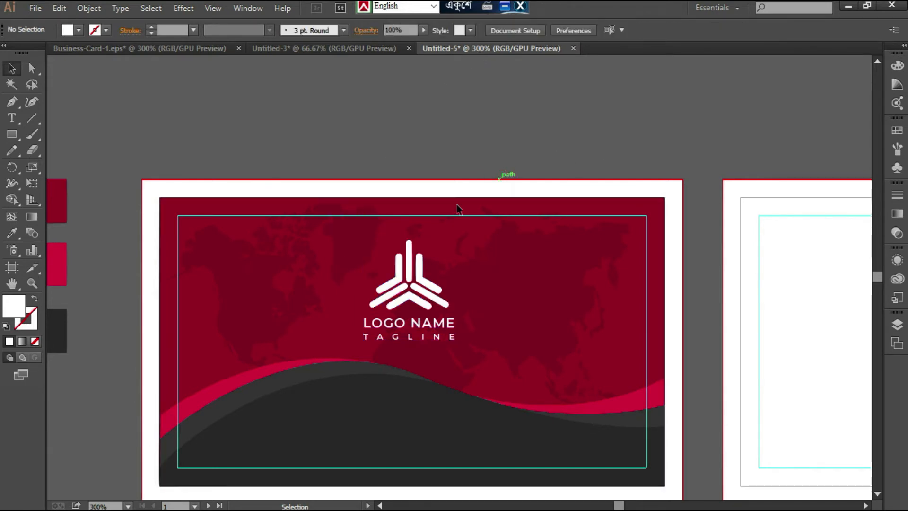
right_click(190, 370)
left_click(231, 446)
left_click(131, 230)
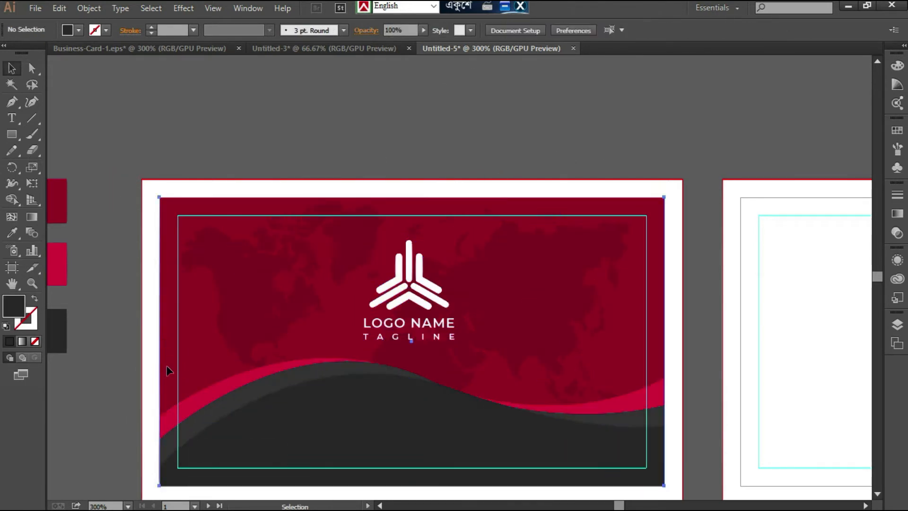
scroll(502, 237, "down", 3)
scroll(503, 237, "up", 1)
left_click(865, 506)
left_click(866, 506)
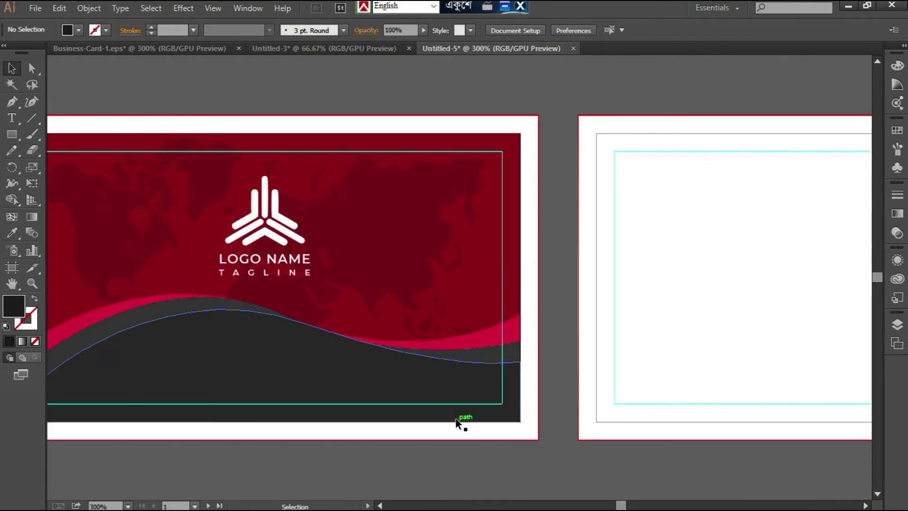
- Draw a rectangle covering the second card's full trim area, fill it with white and deselect it
left_click(494, 351)
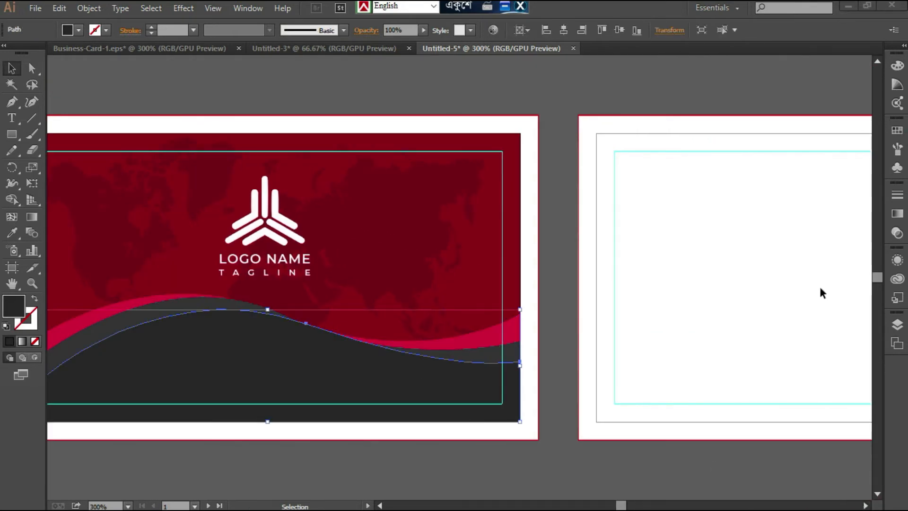
left_click(725, 458)
left_click(865, 506)
left_click(12, 134)
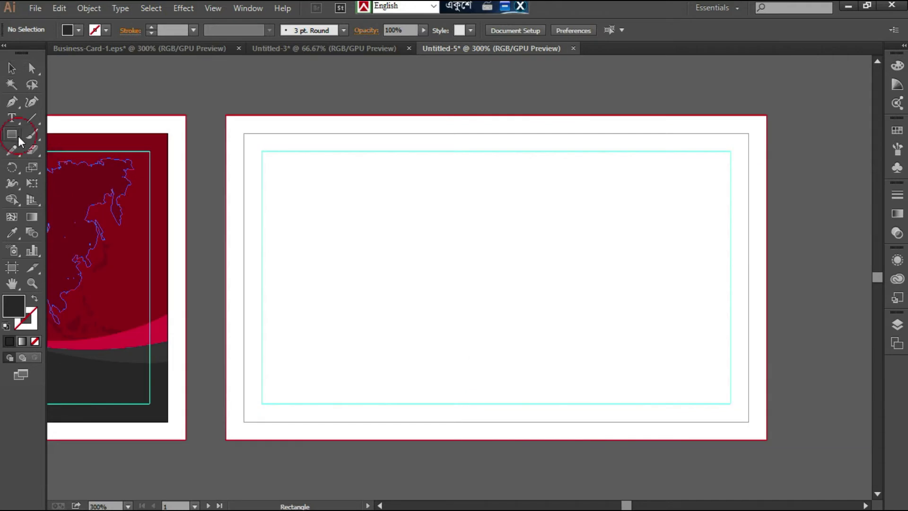
left_click_drag(243, 133, 749, 421)
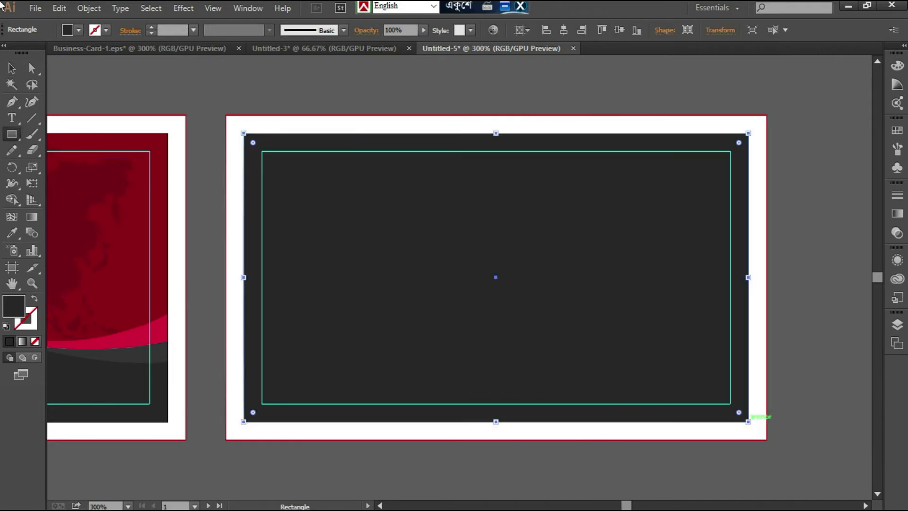
left_click(79, 30)
left_click(26, 53)
key("v")
left_click(136, 71)
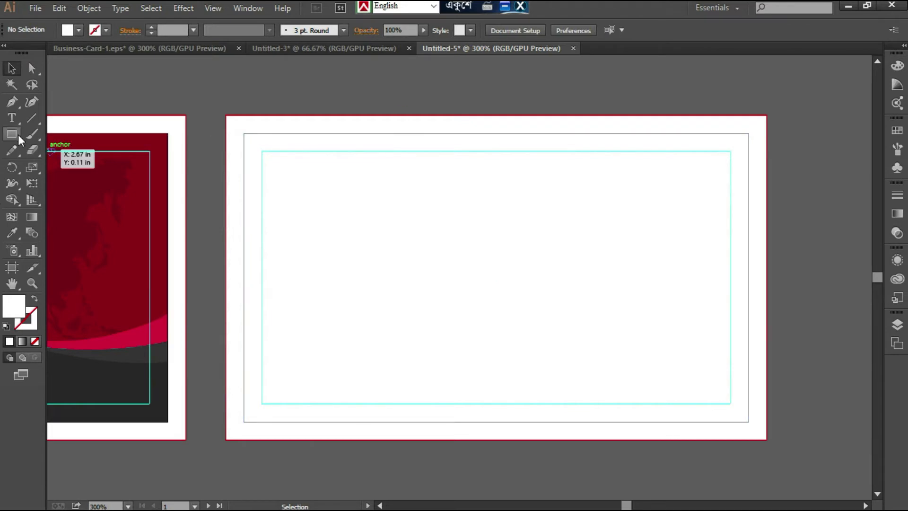
- Draw a closed Pen tool shape over most of the second card, with an S-curved left edge and straight sides along the trim
key("p")
left_click(748, 133)
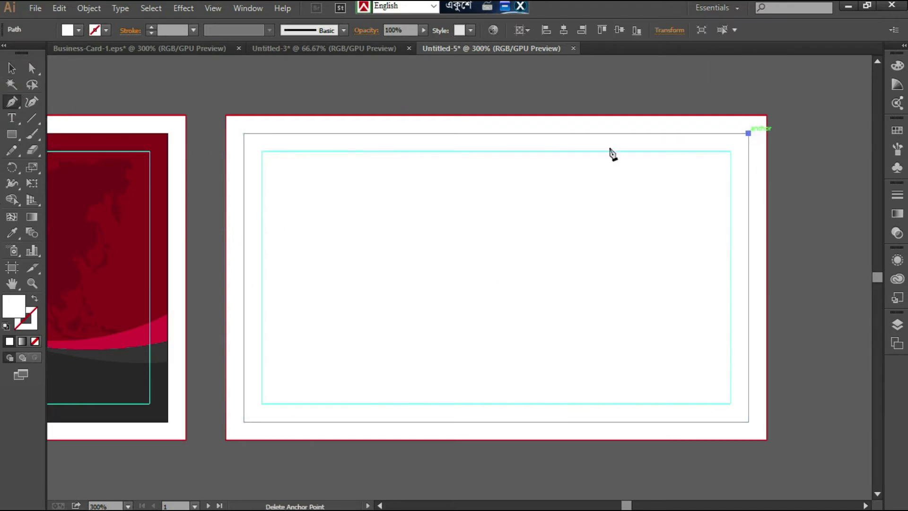
left_click(348, 133)
left_click_drag(348, 280, 230, 338)
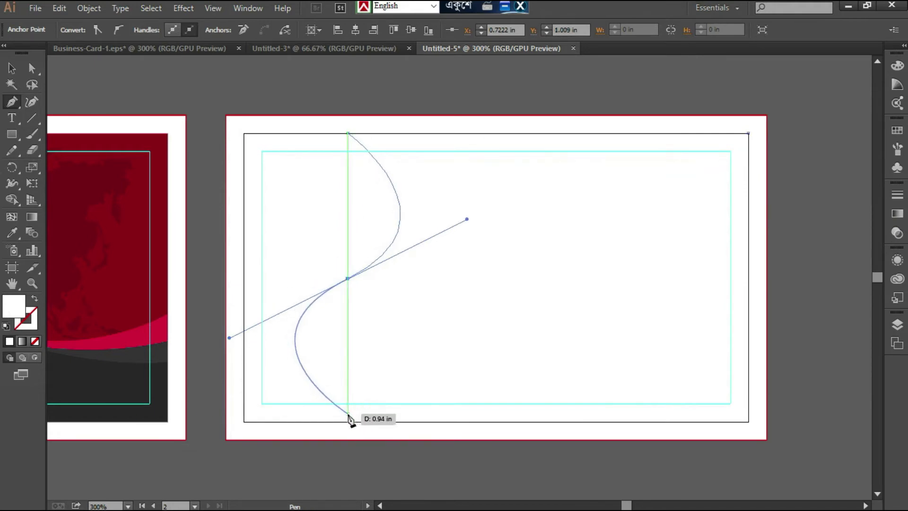
left_click(321, 422)
left_click(749, 421)
left_click(748, 134)
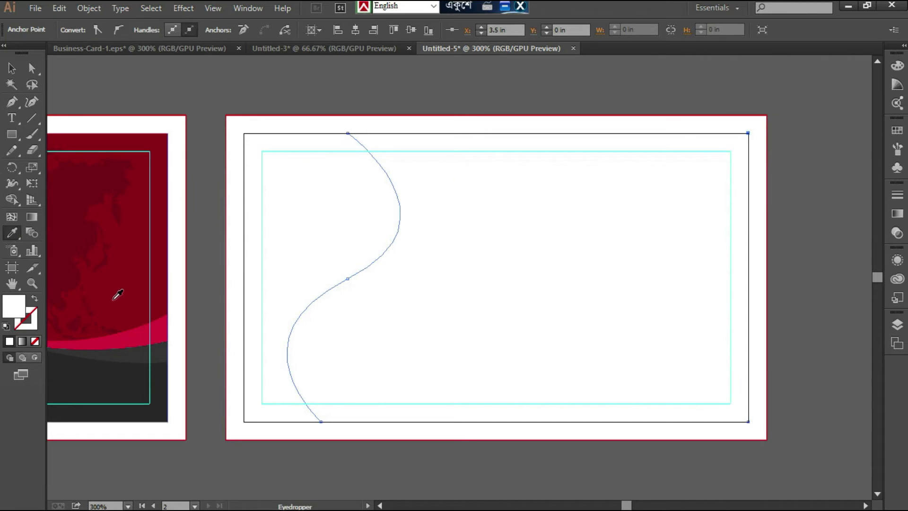
- Fill the S-curved shape with the dark red palette swatch color and narrow it by moving its left side inward
left_click(101, 255)
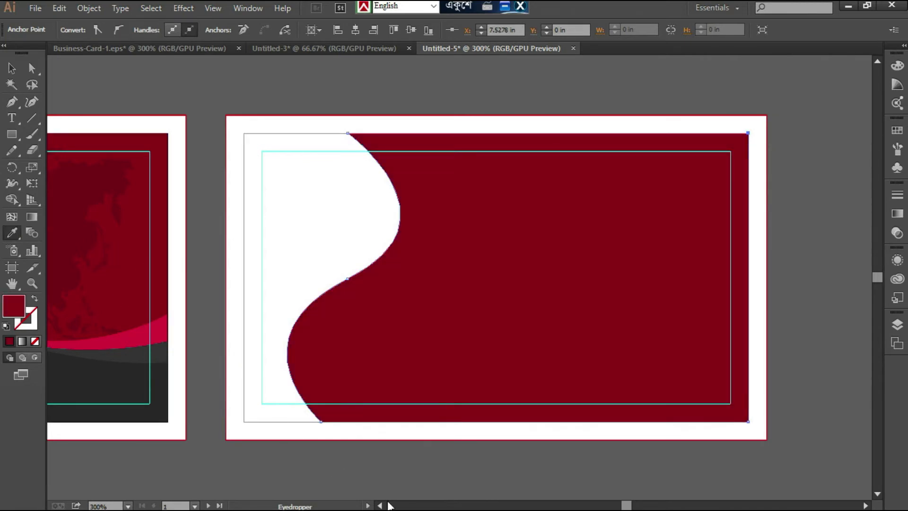
left_click(380, 505)
left_click(380, 505)
left_click(380, 506)
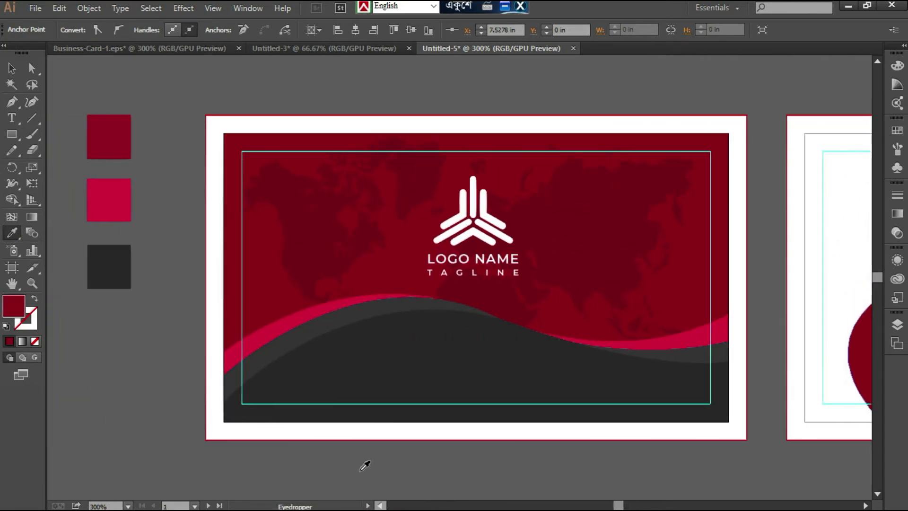
scroll(817, 411, "right", 10)
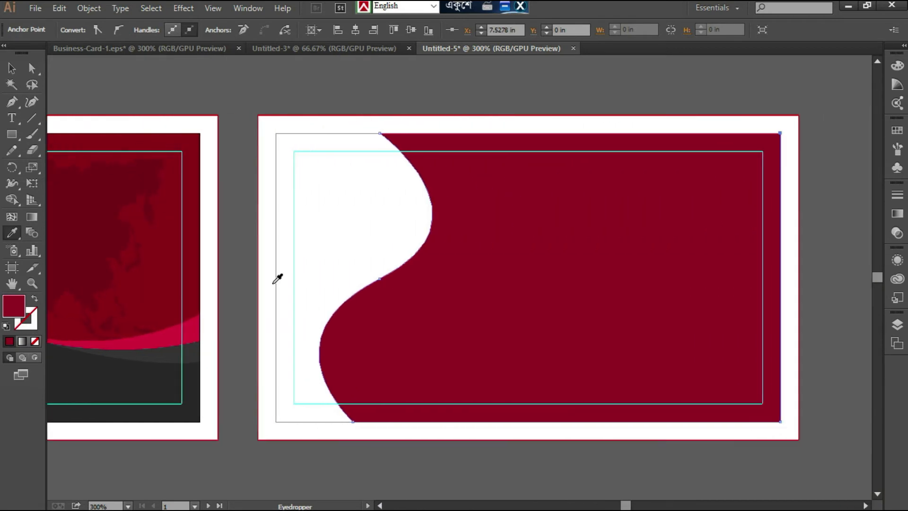
left_click_drag(275, 277, 374, 281)
left_click(816, 262)
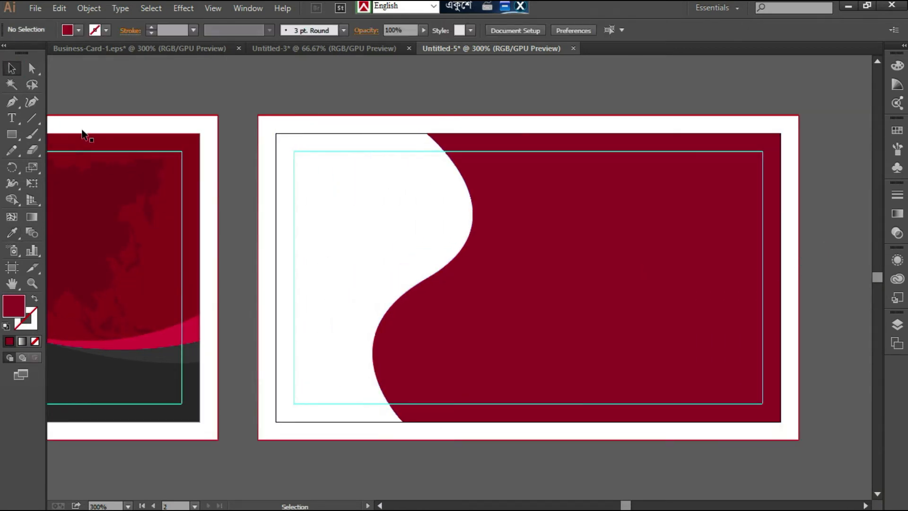
- Duplicate the dark red shape in place, offset the copy to the right and pull its right edge back to the card's trim
left_click(653, 260)
key("ctrl+c")
key("ctrl+f")
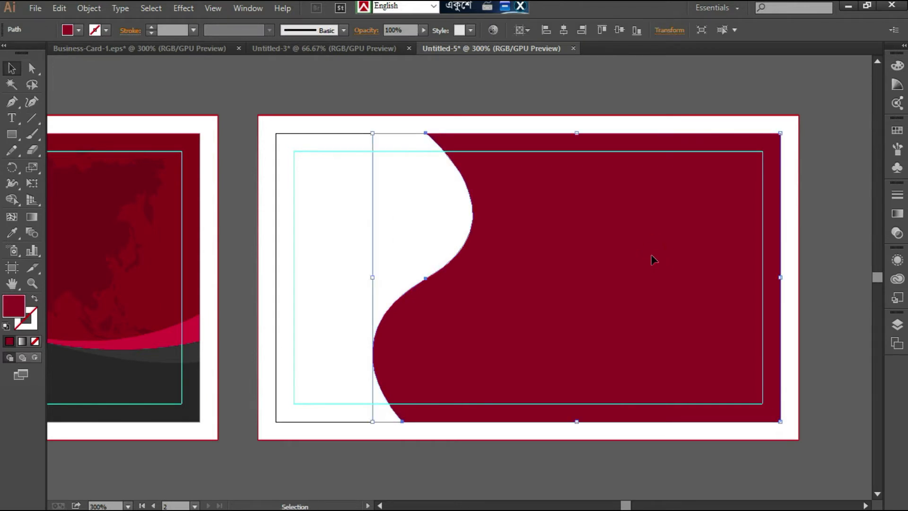
key("shift+Right")
key("shift+Right")
key("shift+Left")
left_click_drag(800, 281, 781, 277)
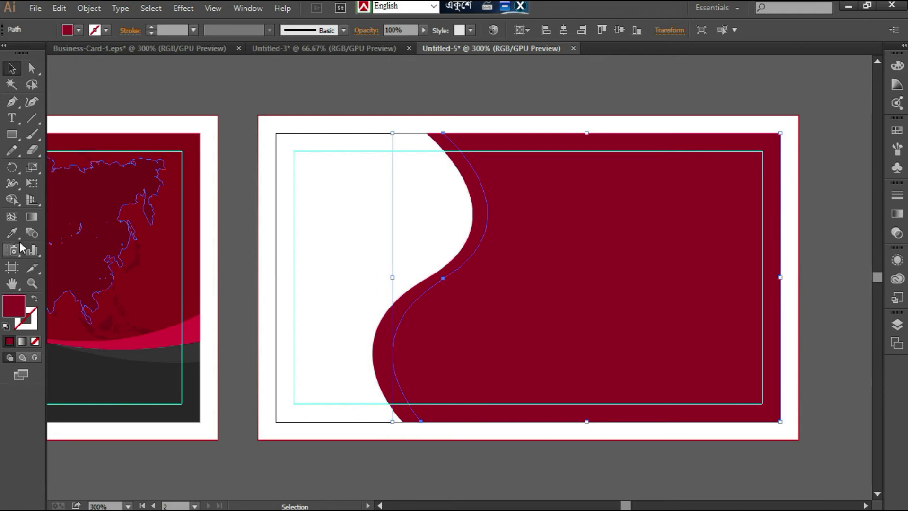
left_click(12, 233)
left_click(194, 325)
key("a")
left_click_drag(444, 281, 427, 279)
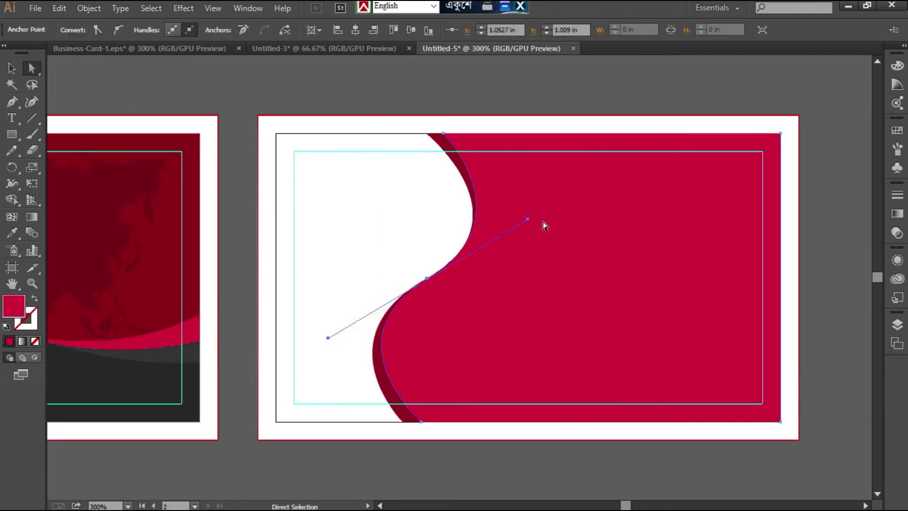
key("ctrl+z")
key("ctrl+z")
key("ctrl+z")
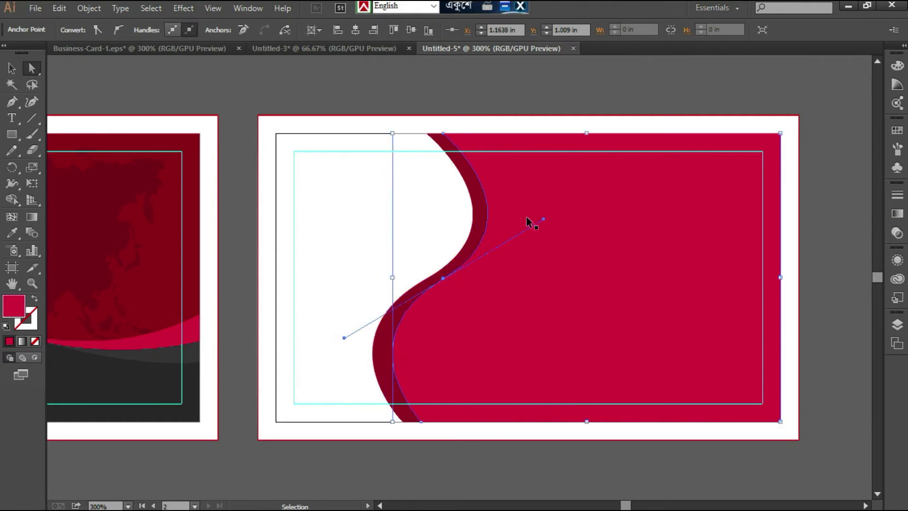
- Fill the offset copy with the front wave's crimson and reshape its curve so the dark red band narrows at the middle
left_click(12, 232)
left_click(163, 330)
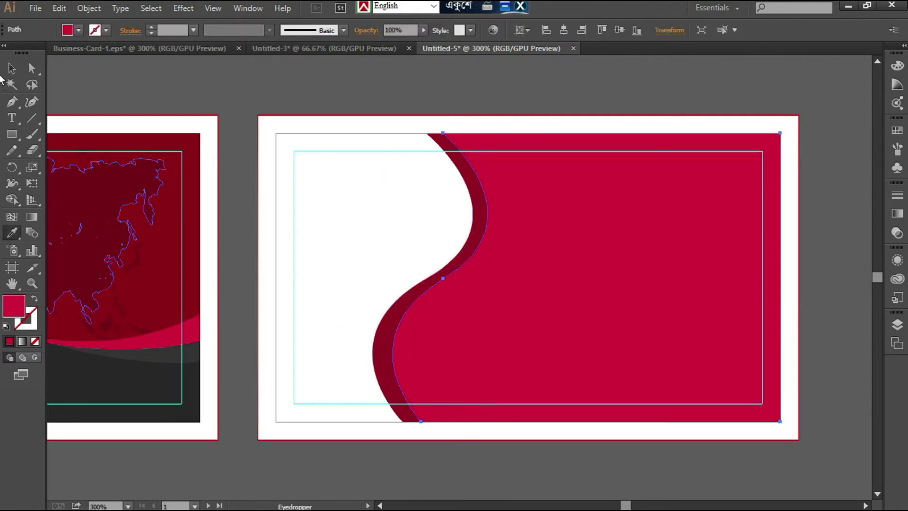
key("a")
left_click_drag(443, 135, 453, 134)
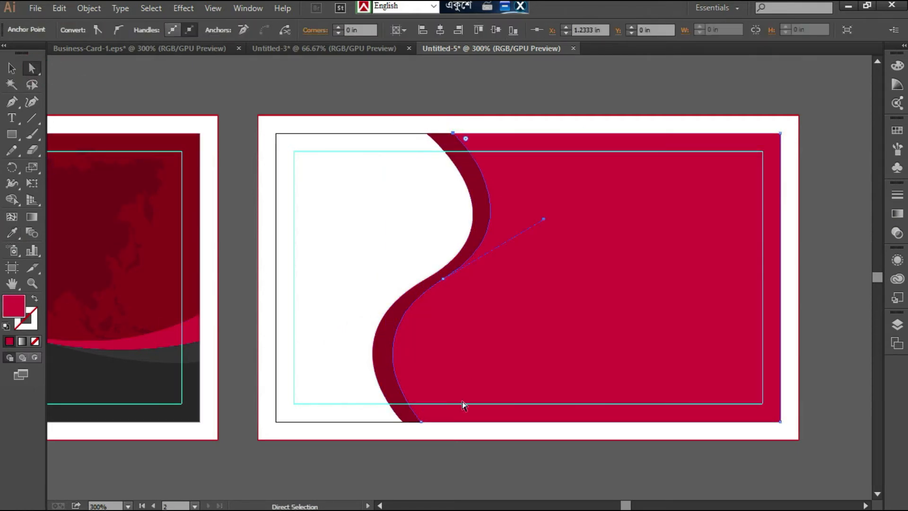
left_click_drag(423, 422, 430, 422)
left_click_drag(443, 278, 438, 271)
left_click_drag(538, 213, 537, 220)
- Duplicate the crimson shape slightly to the right, fit the copy to the card's right trim and fill it with the front's darkest gray
left_click(12, 69)
left_click(526, 280)
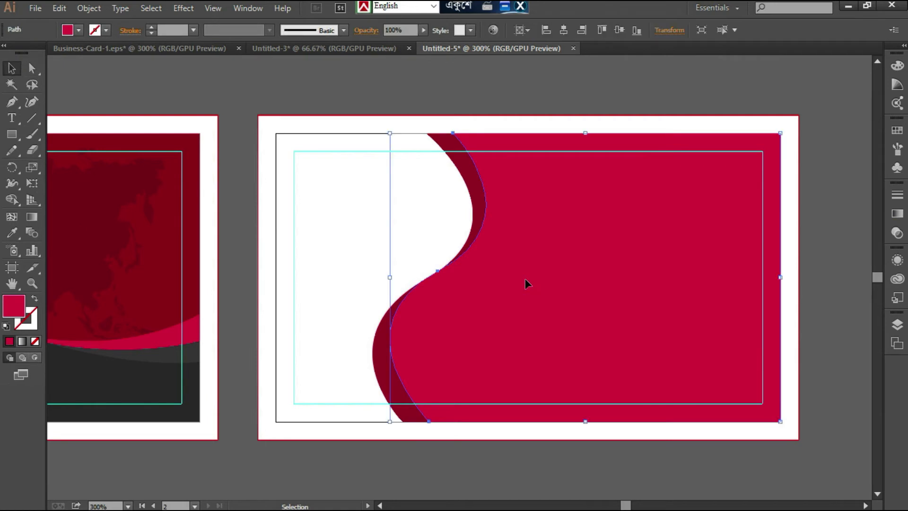
key("shift+Right")
key("shift+Right")
key("shift+Left")
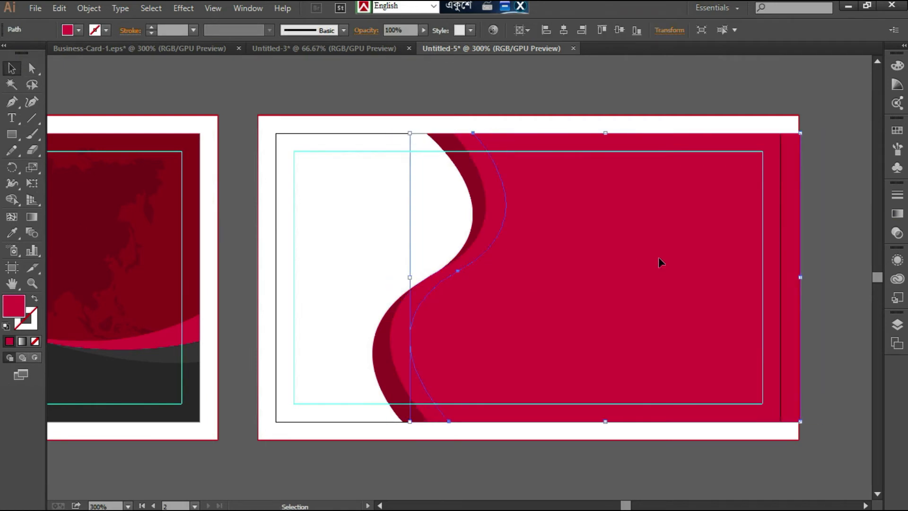
left_click_drag(802, 278, 781, 279)
left_click(12, 233)
left_click(101, 361)
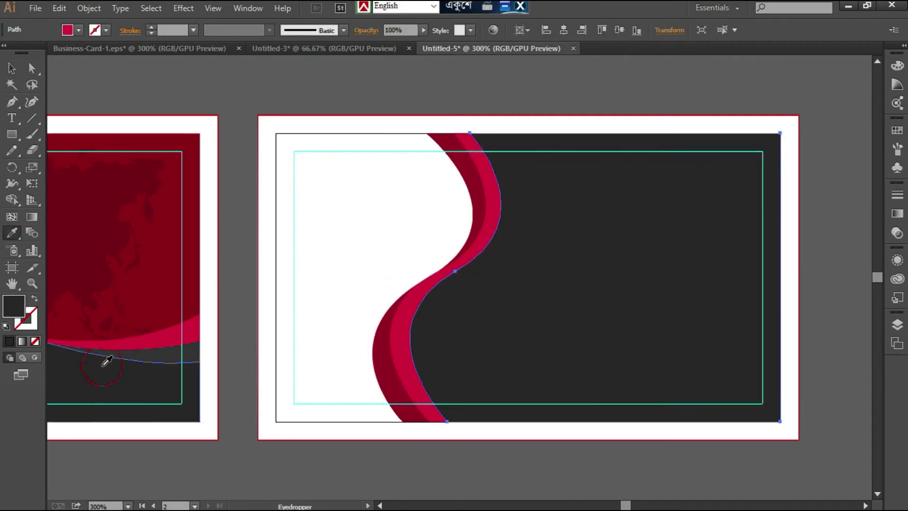
- Move the dark gray shape's middle anchor inward and its end anchors outward so the crimson band tapers at the middle, and deselect it
left_click(32, 67)
left_click_drag(455, 272, 443, 268)
left_click(470, 134)
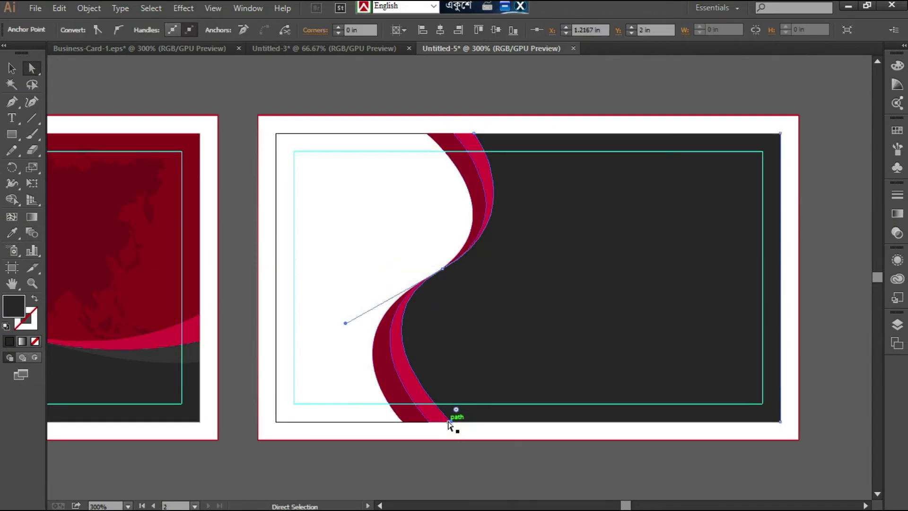
left_click_drag(474, 133, 477, 133)
left_click(12, 68)
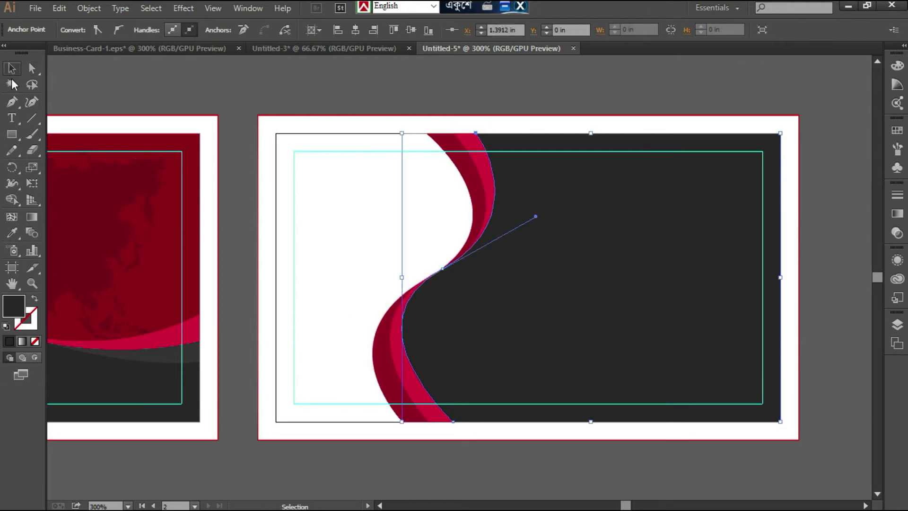
left_click(170, 87)
- Draw a small upright rectangle against the second card's left trim edge and center it vertically on the artboard
key("m")
scroll(286, 262, "up", 2)
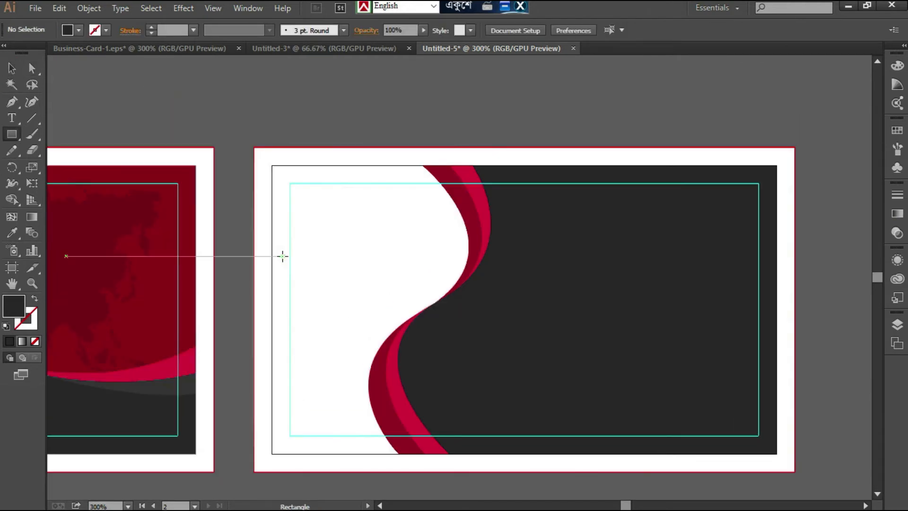
left_click_drag(272, 256, 295, 357)
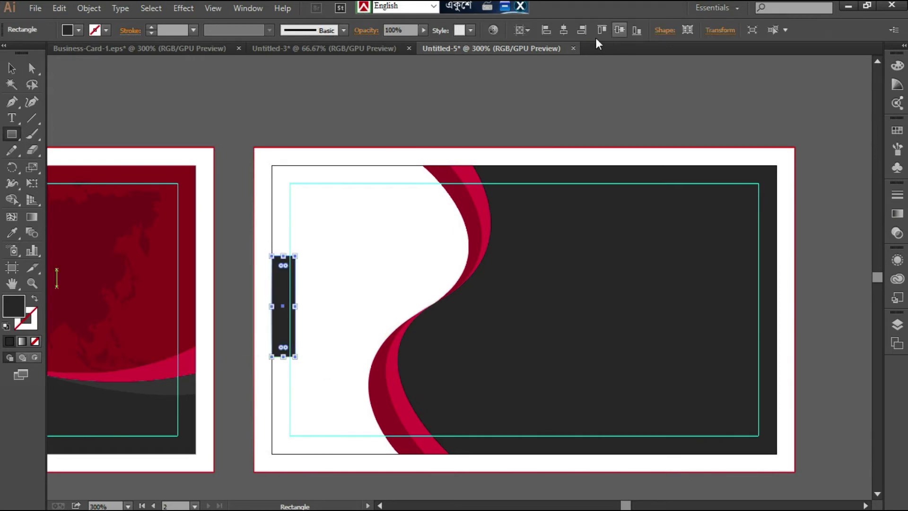
left_click(522, 29)
left_click(620, 29)
left_click(11, 233)
left_click(486, 197)
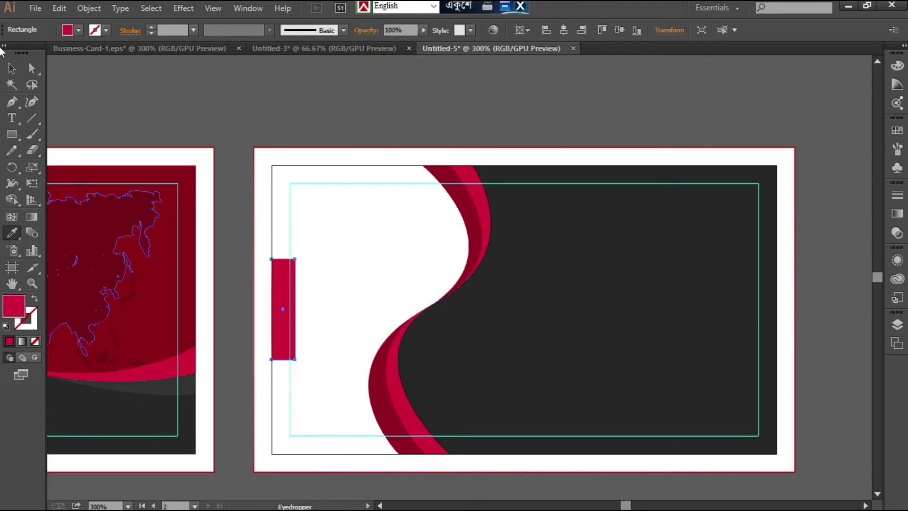
left_click(11, 68)
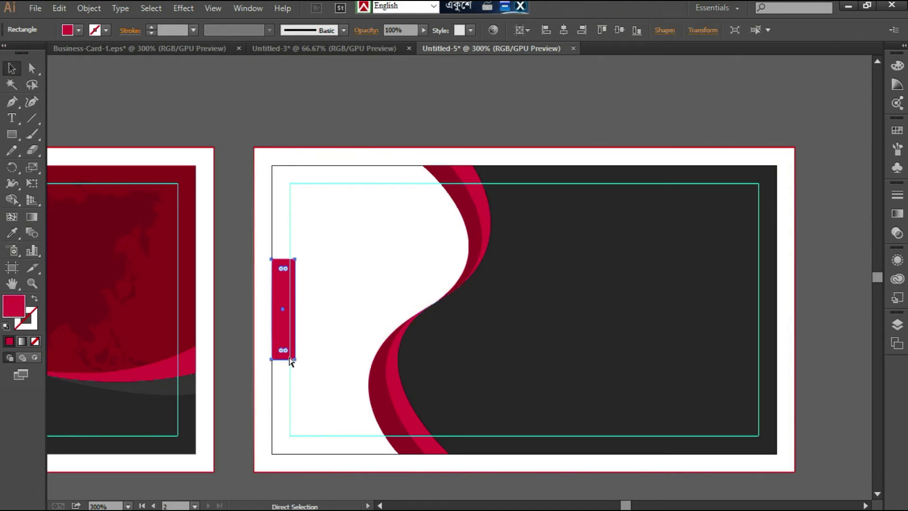
left_click(451, 305, "shift")
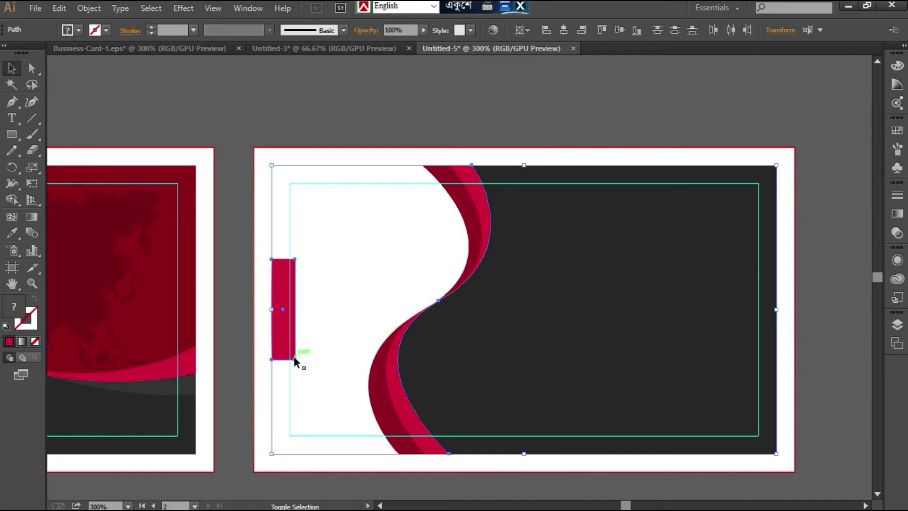
left_click_drag(283, 268, 283, 275)
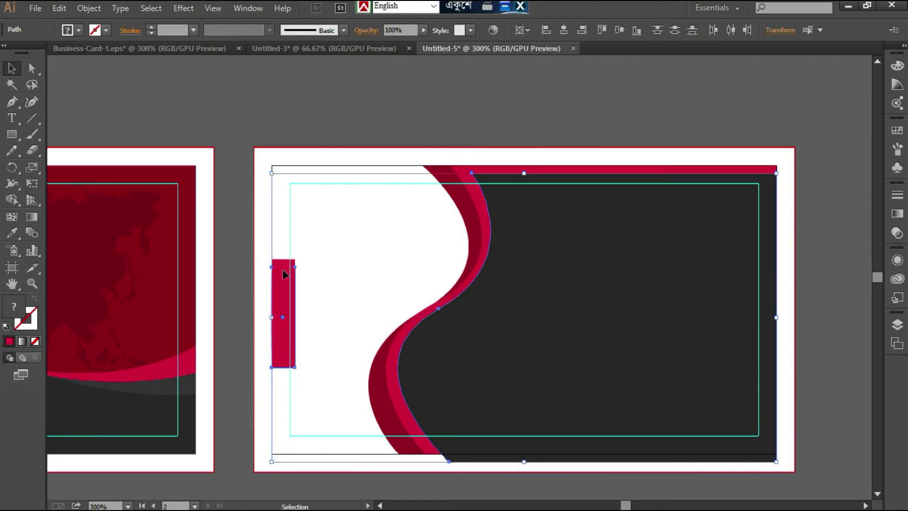
key("shift+Up")
key("shift+Up")
key("ctrl+z")
key("ctrl+z")
key("ctrl+z")
key("ctrl+z")
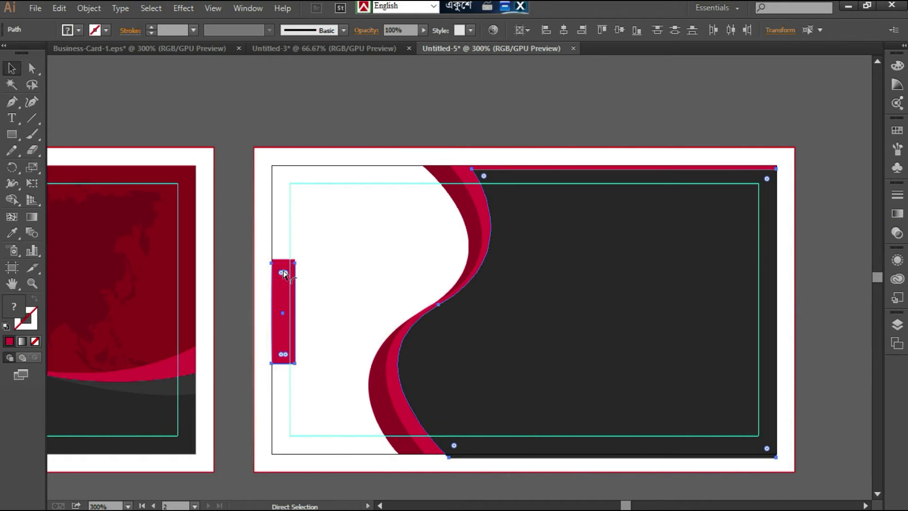
key("ctrl+z")
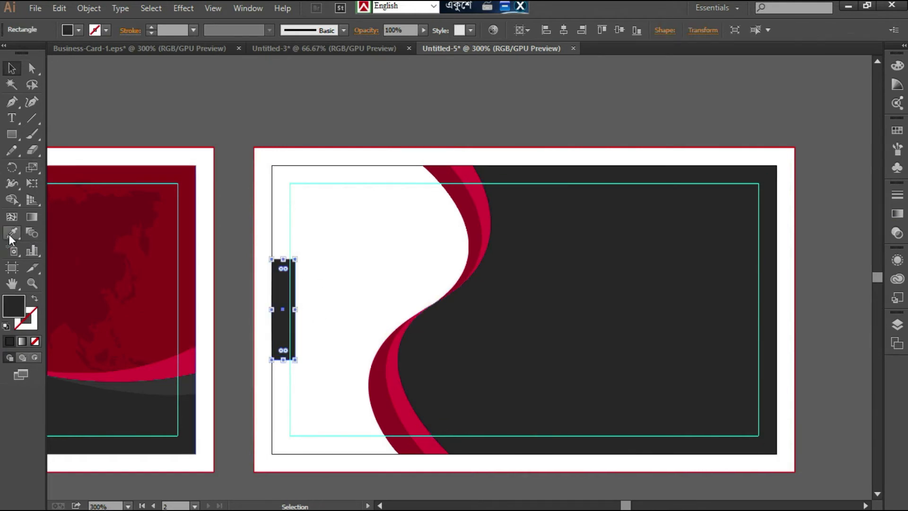
- Fill the small edge rectangle with crimson and place a shorter, vertically centered dark red copy on top of it
left_click(11, 233)
left_click(416, 422)
left_click(12, 68)
left_click_drag(283, 361, 283, 348)
left_click_drag(283, 260, 283, 274)
left_click(620, 30)
left_click(13, 233)
left_click(474, 253)
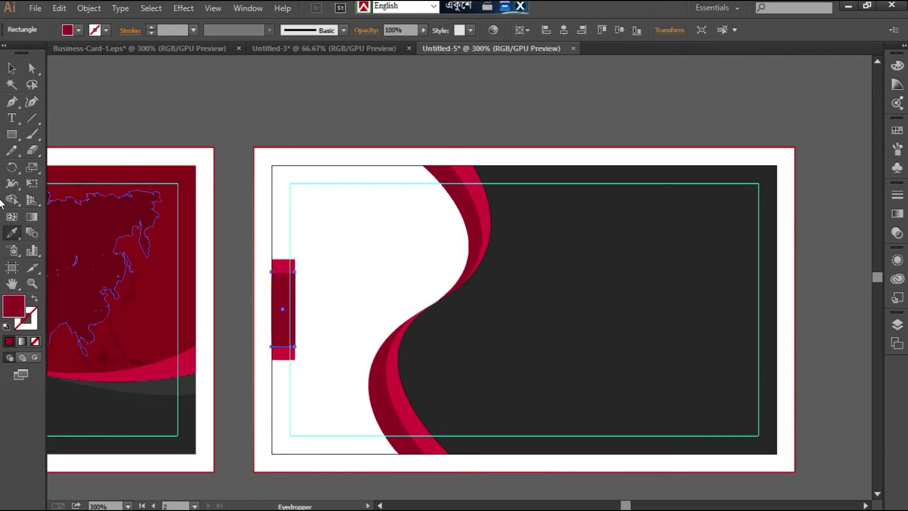
left_click(11, 68)
left_click(193, 107)
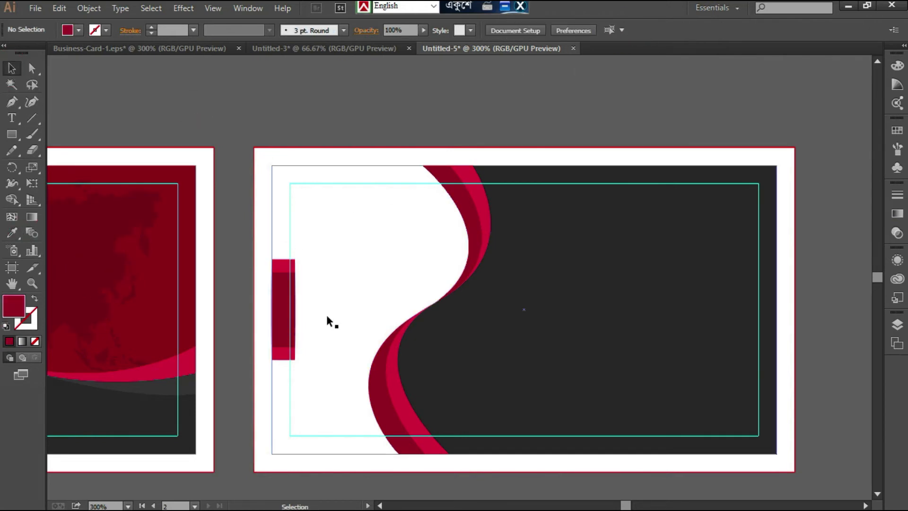
- Scale the inner dark red rectangle down about its center, nudge it slightly right and deselect it
scroll(270, 316, "up", 2)
left_click(286, 335)
left_click_drag(295, 379, 290, 368)
key("Right")
key("Right")
key("Right")
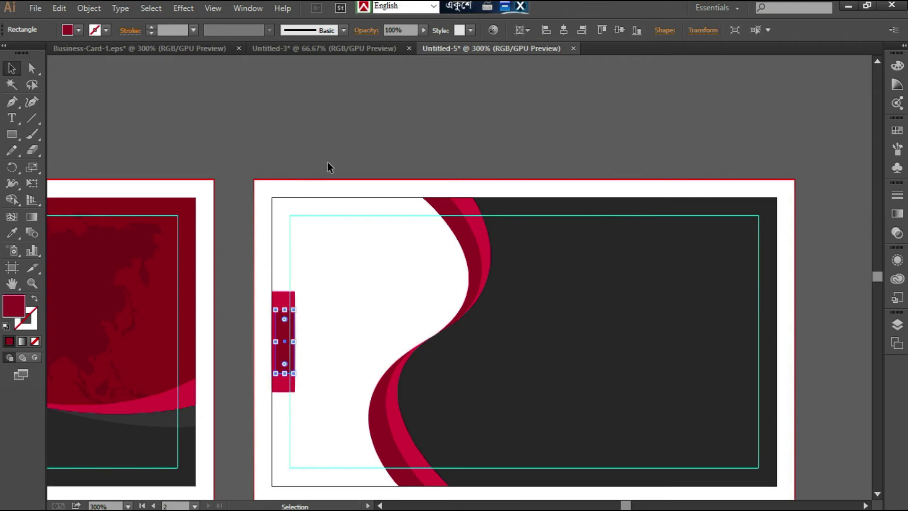
left_click(318, 180)
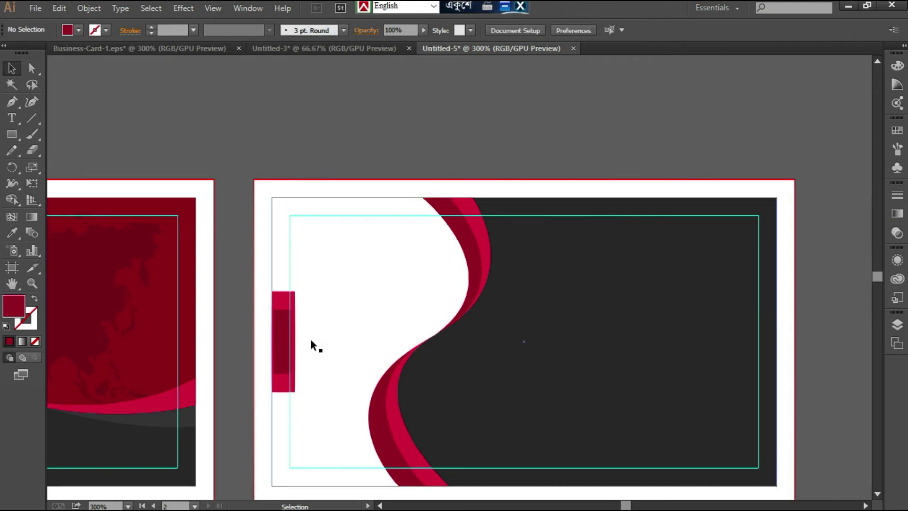
- Fine-tune the inner dark red rectangle's horizontal placement within the crimson rectangle and deselect it
key("ctrl+plus")
key("ctrl+plus")
left_click_drag(100, 364, 101, 365)
scroll(241, 128, "up", 3)
left_click(248, 115)
scroll(247, 112, "down", 5)
key("ctrl+minus")
key("ctrl+minus")
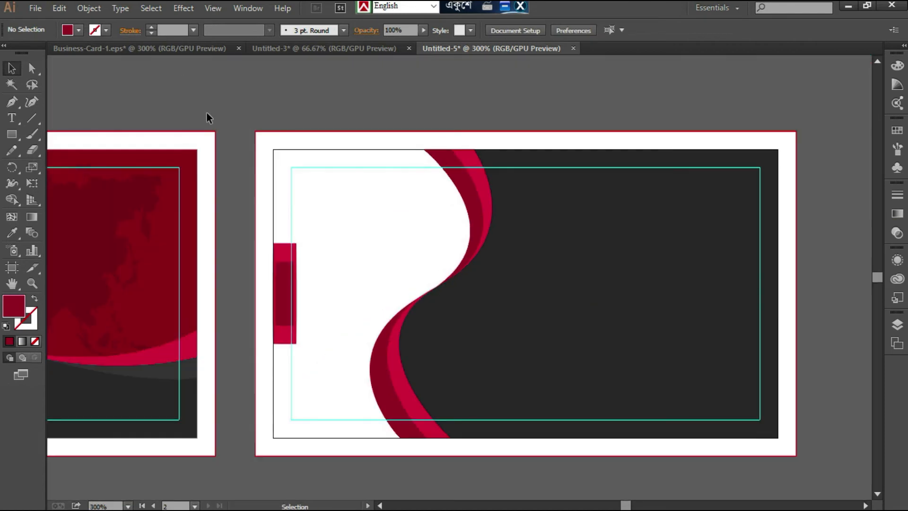
- Shift the inner dark red rectangle flush with the second card's left trim edge
left_click(118, 44)
left_click(502, 50)
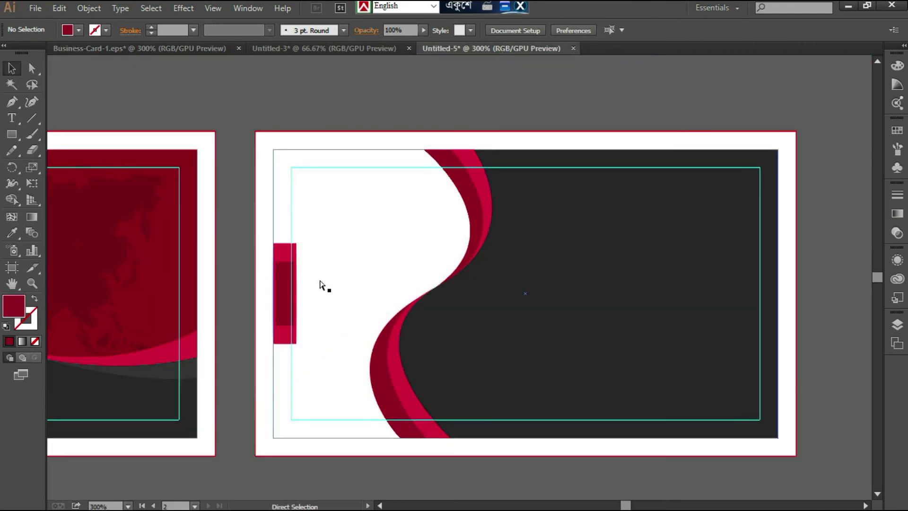
key("ctrl+plus")
key("ctrl+plus")
double_click(105, 295)
key("Escape")
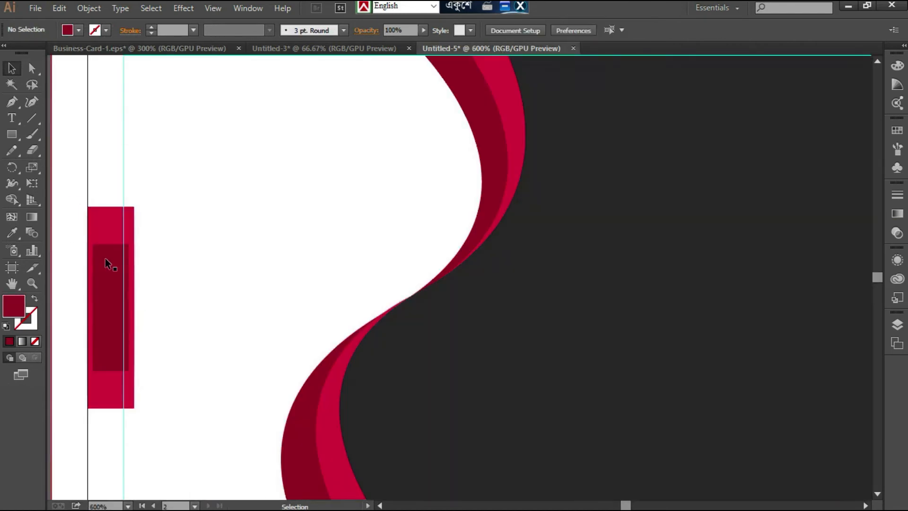
left_click(106, 260, "ctrl")
key("ctrl+Right")
key("ctrl+Left")
key("ctrl+Right")
key("ctrl+z")
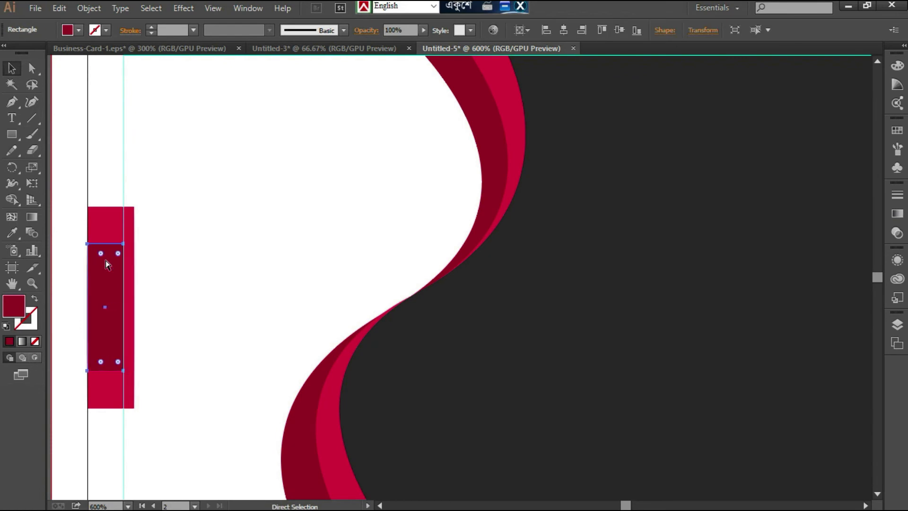
- Widen the inner dark red rectangle to the full width of the crimson rectangle and deselect it
left_click_drag(124, 307, 134, 307)
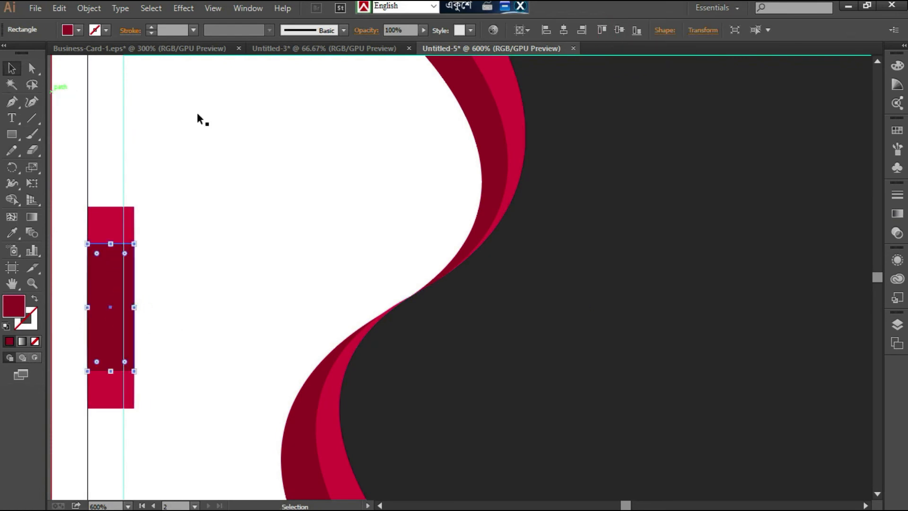
double_click(226, 111)
key("ctrl+minus")
key("ctrl+minus")
double_click(240, 95)
- Move the prepared logo, QR code, name block and contact details from above the artboard onto the second card
scroll(241, 96, "up", 6)
left_click(364, 295)
scroll(399, 293, "down", 3)
left_click_drag(355, 193, 363, 452)
scroll(461, 334, "down", 3)
- Try to center the separate card elements vertically and bring them to the front, and undo the alignment
left_click(498, 29)
right_click(508, 180)
mouse_move(536, 290)
left_click(658, 291)
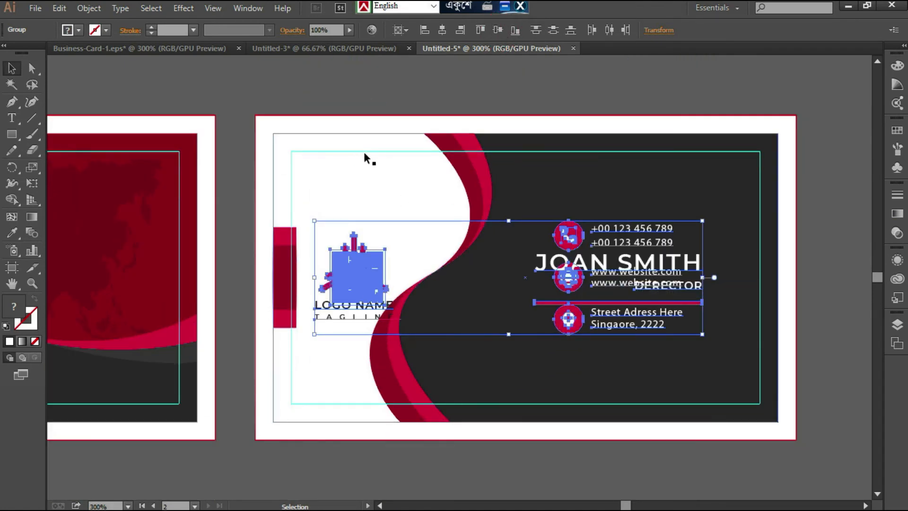
scroll(401, 145, "up", 4)
left_click_drag(566, 287, 518, 138)
scroll(638, 108, "up", 5)
left_click_drag(515, 241, 521, 143)
key("ctrl+z")
key("ctrl+z")
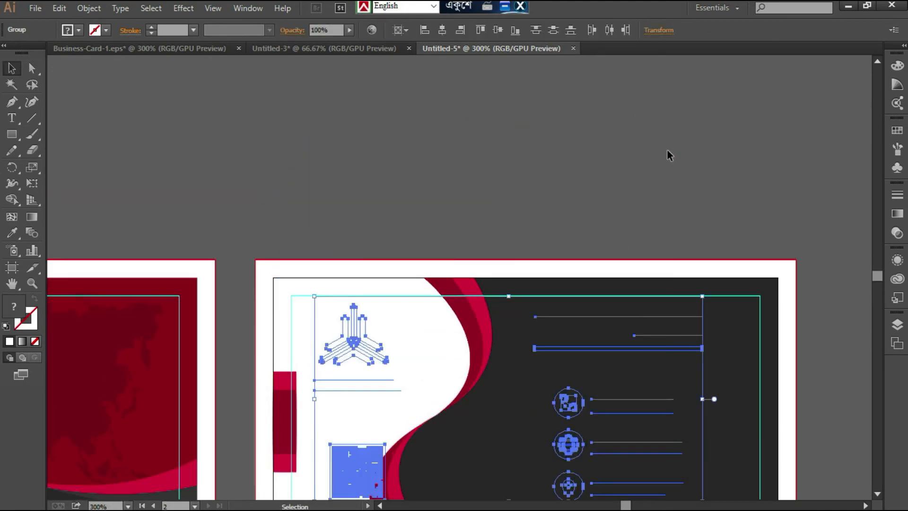
- Bring the logo, QR code, name block and contact details to the front and center them together vertically on the artboard
scroll(531, 324, "down", 3)
right_click(481, 210)
mouse_move(523, 318)
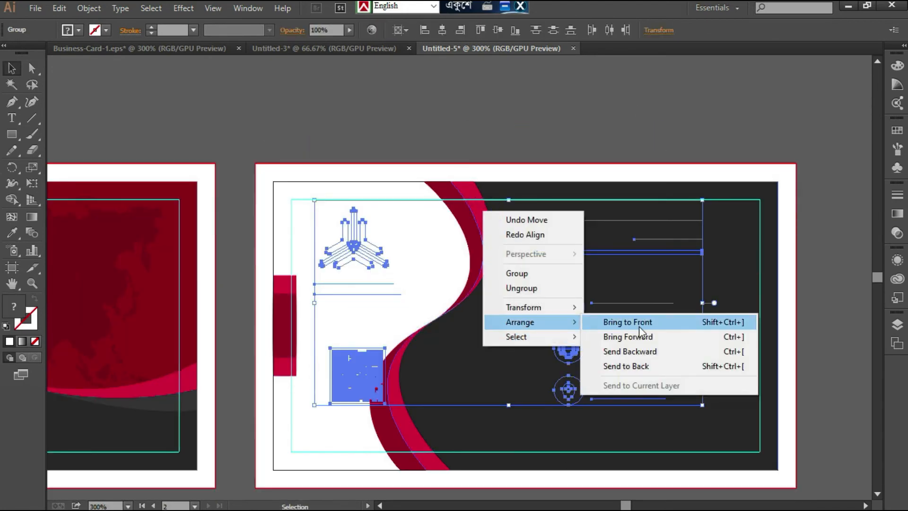
left_click(641, 331)
left_click(498, 30)
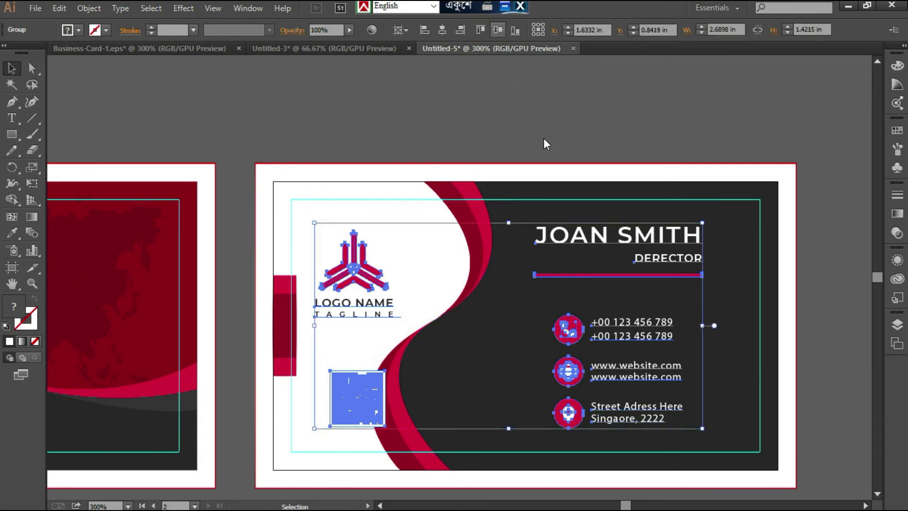
- Ungroup the second card's content elements and deselect them
right_click(616, 321)
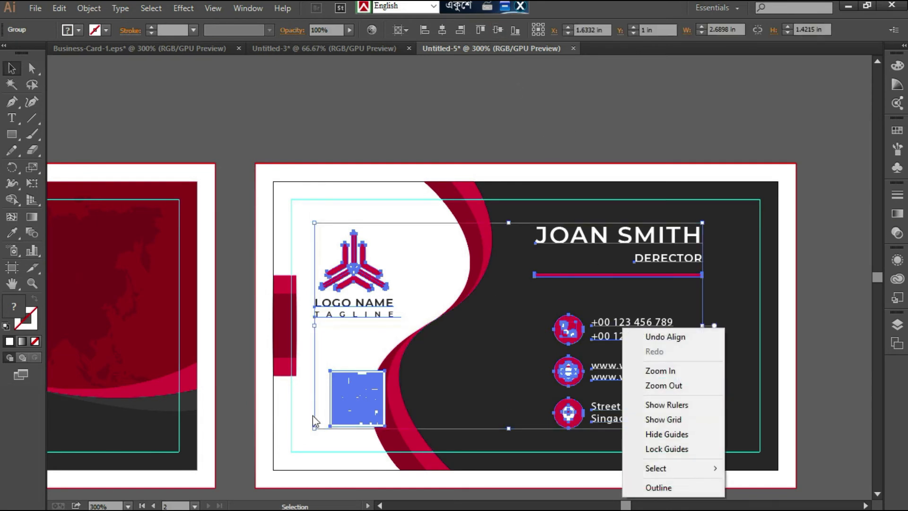
right_click(350, 394)
left_click(388, 142)
right_click(368, 256)
left_click(408, 334)
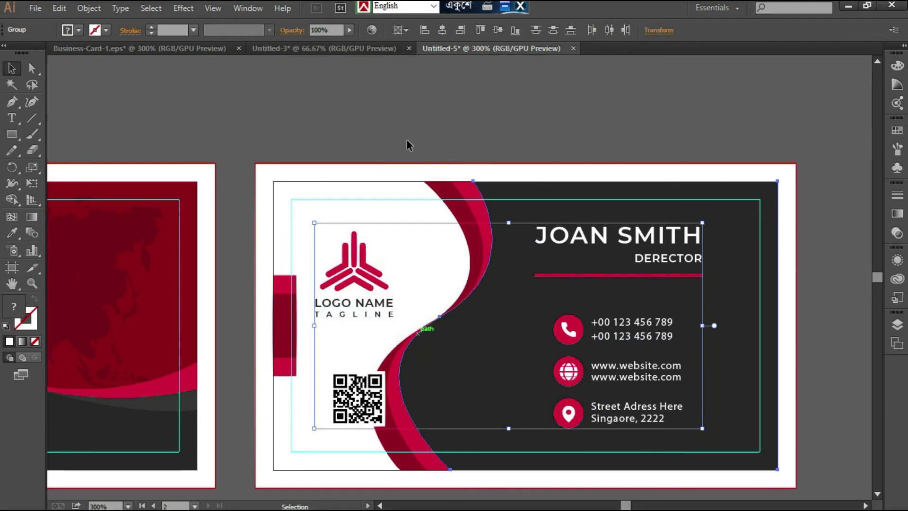
left_click(407, 144)
- Move the QR code left, clear of the dark red wave, beneath the logo
left_click(358, 392)
key("shift+Left")
key("shift+Left")
key("shift+Right")
- Narrow the second card's dark red, crimson and dark gray wave shapes together from their left side to widen the white area
left_click(479, 244)
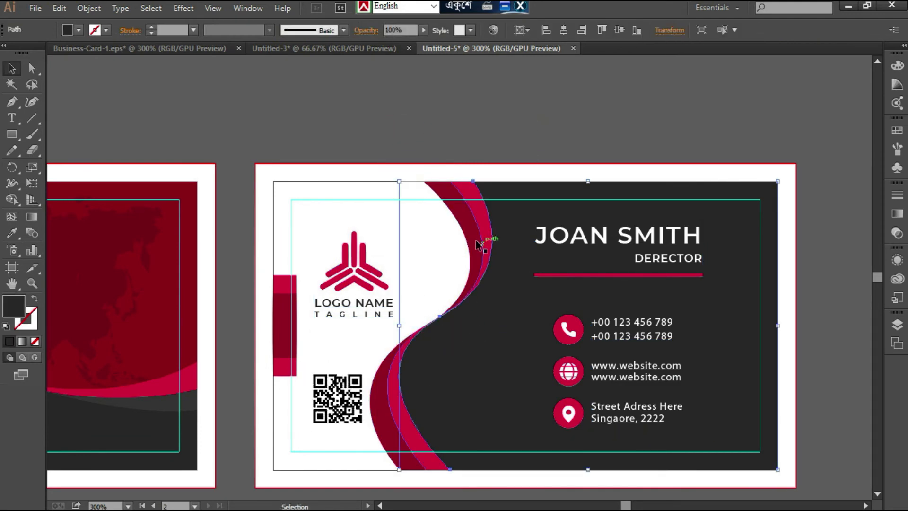
double_click(483, 229)
double_click(455, 170)
left_click(451, 204)
left_click(477, 206, "shift")
double_click(512, 249)
double_click(614, 117)
left_click(538, 415)
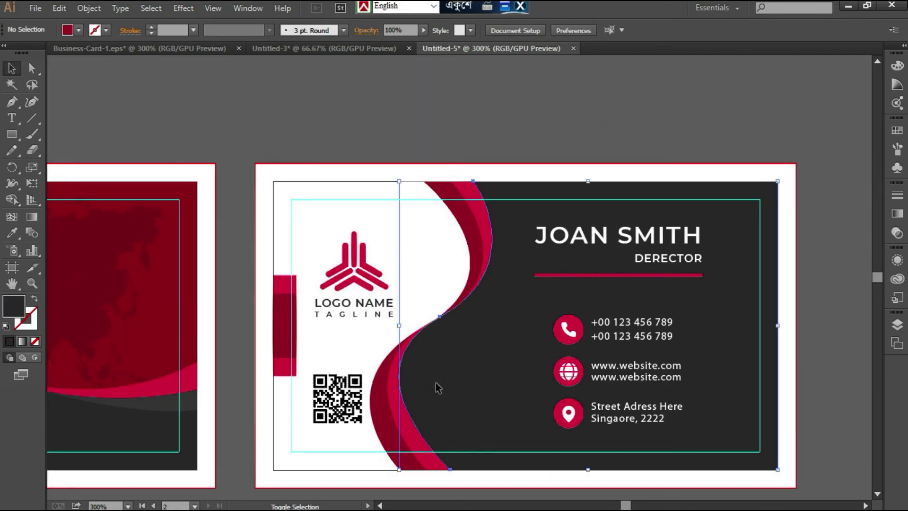
left_click(401, 415, "shift")
left_click(383, 419, "shift")
left_click_drag(371, 325, 400, 322)
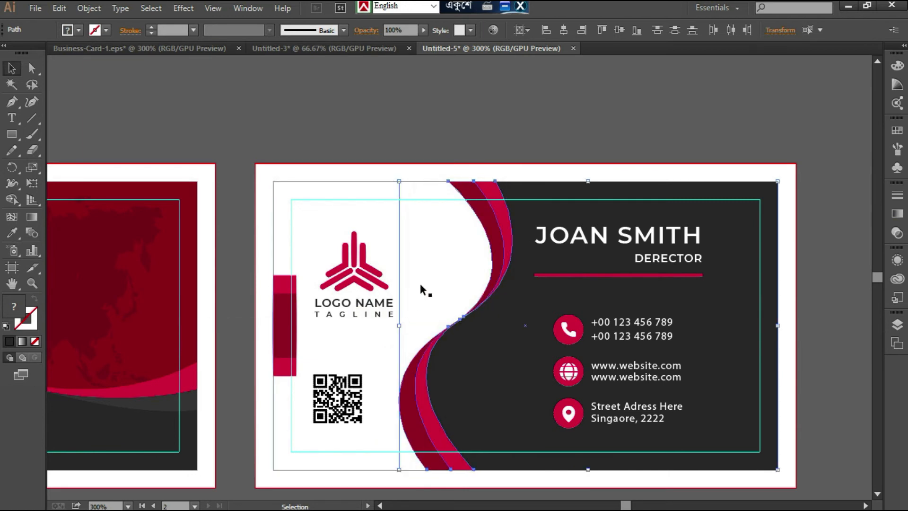
left_click(469, 129)
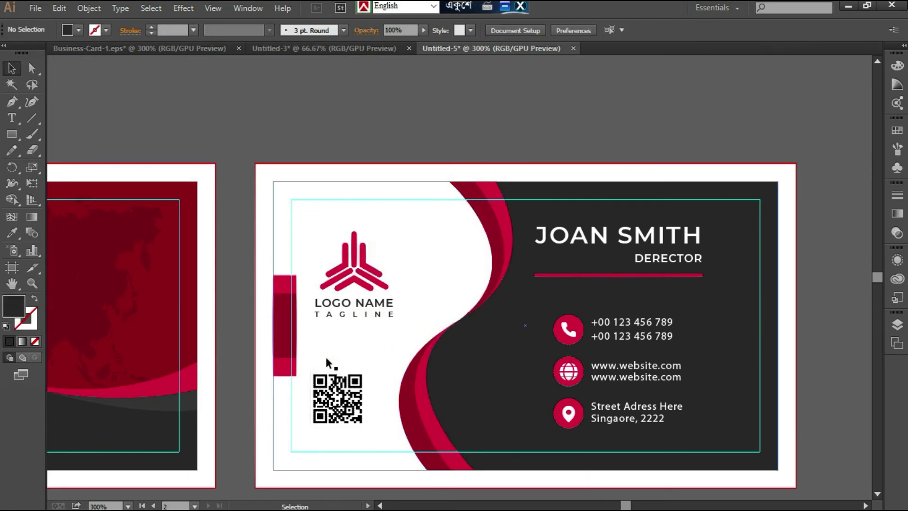
- Align the second card's logo and QR code to each other by their horizontal centers and deselect them
left_click(333, 393)
left_click(340, 279, "shift")
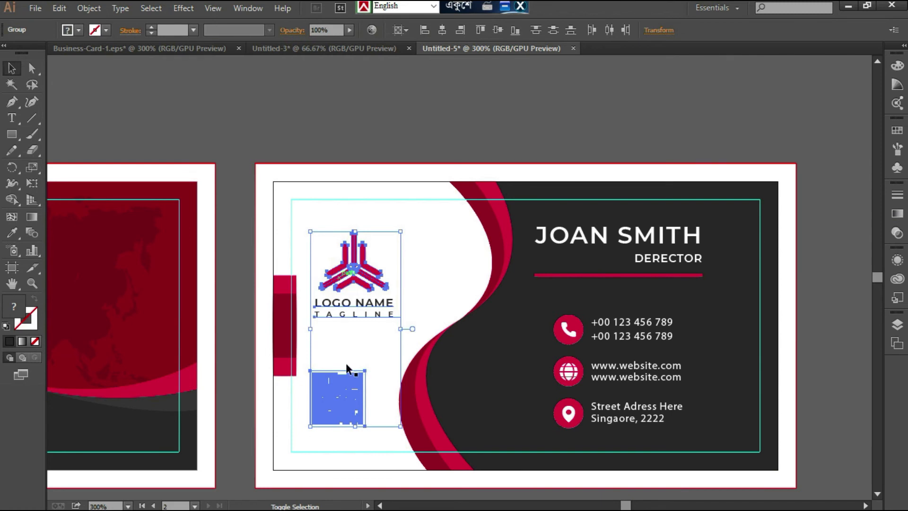
left_click(351, 398, "shift")
left_click(339, 275, "shift")
left_click(339, 277)
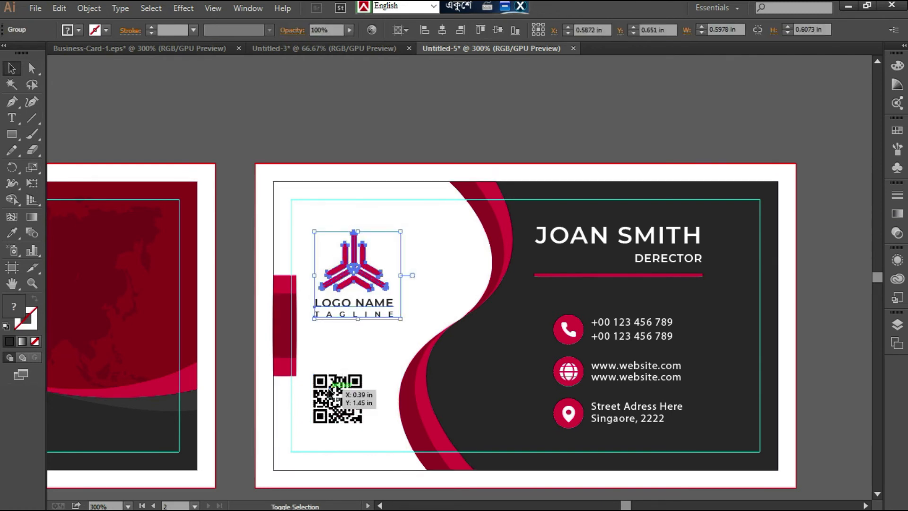
left_click(350, 398, "shift")
left_click(402, 30)
left_click(428, 60)
left_click(442, 30)
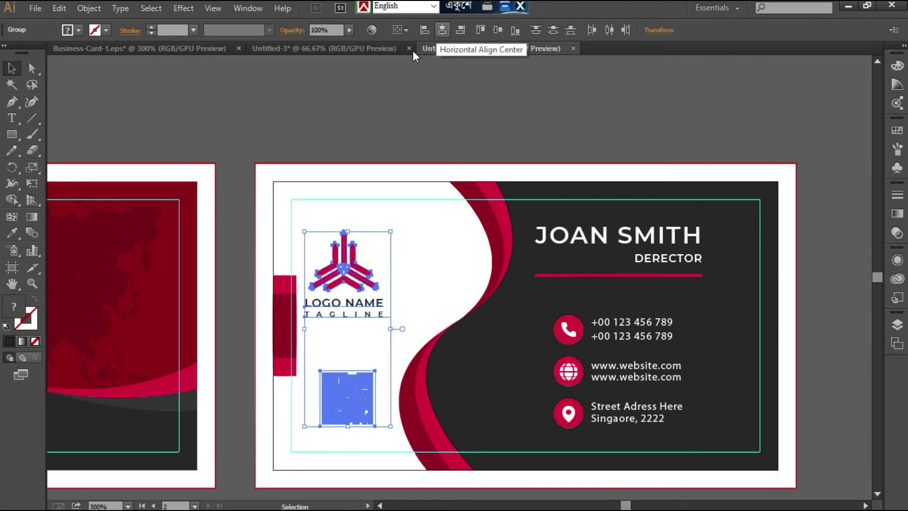
left_click(347, 135)
- Compare the second card's layout with the reference design in Business-Card-1.eps
left_click(350, 286)
left_click(137, 49)
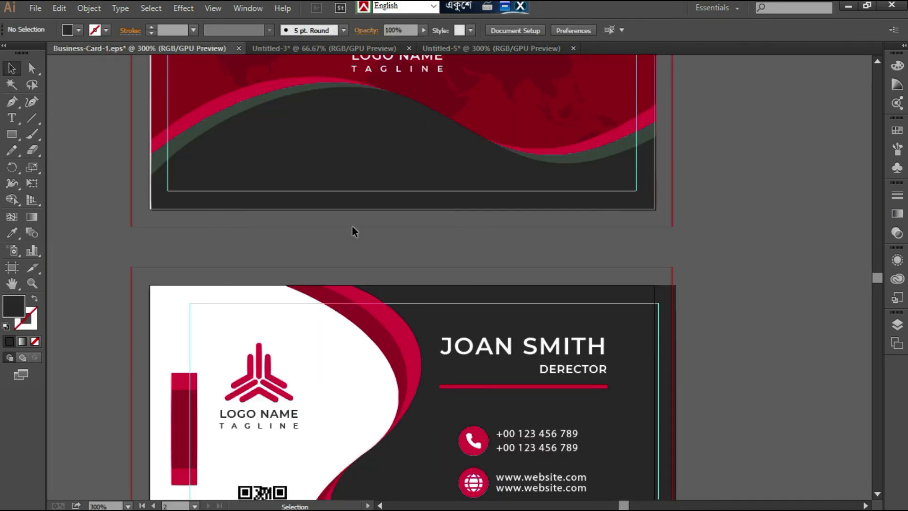
left_click(509, 52)
scroll(617, 260, "down", 5)
left_click(762, 431)
scroll(726, 434, "up", 9)
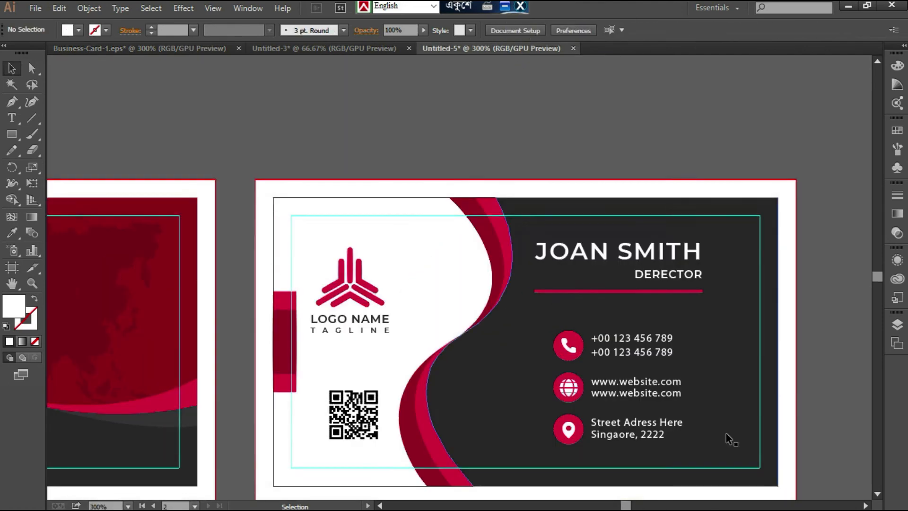
- Delete the leftover QR code and the color sample squares from the canvas outside the cards
key("ctrl+minus")
key("ctrl+minus")
key("ctrl+minus")
key("minus")
key("ctrl+minus")
scroll(569, 191, "up", 4)
left_click(524, 223)
left_click_drag(524, 223, 386, 154)
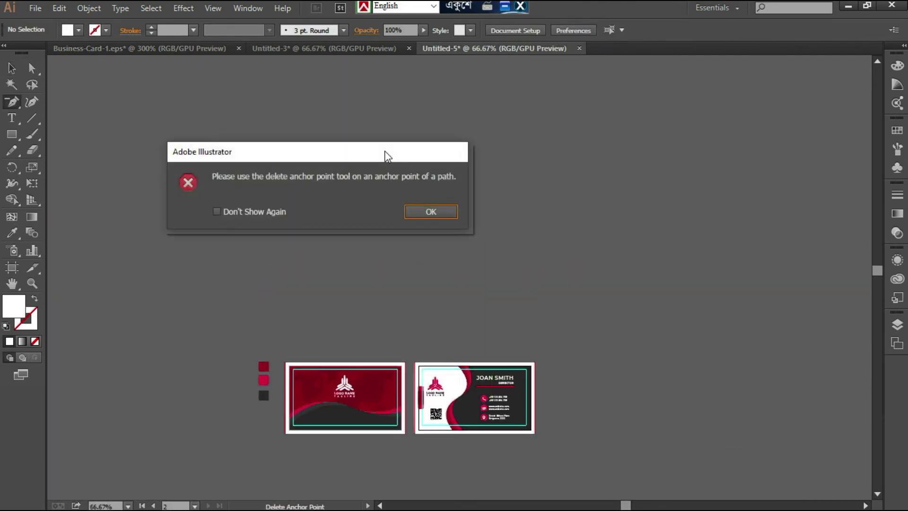
left_click(430, 211)
left_click(430, 211)
left_click(568, 279)
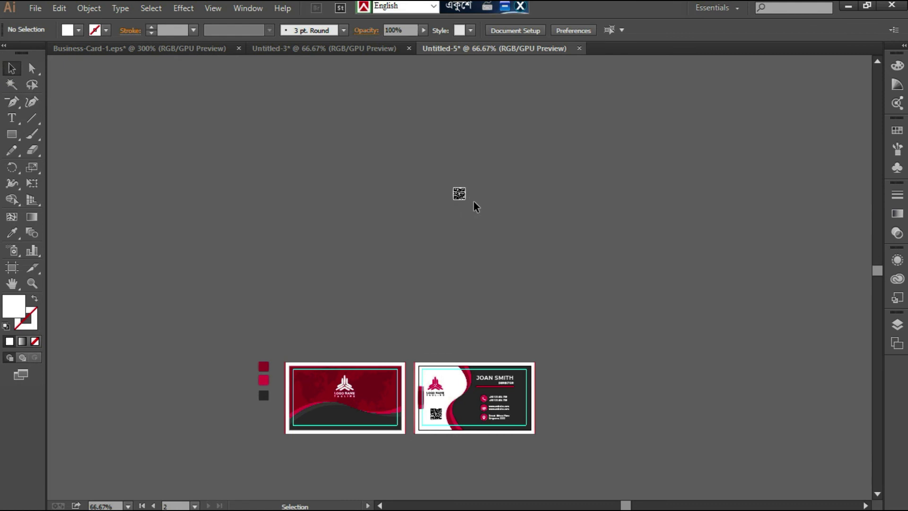
left_click_drag(498, 234, 444, 173)
key("Delete")
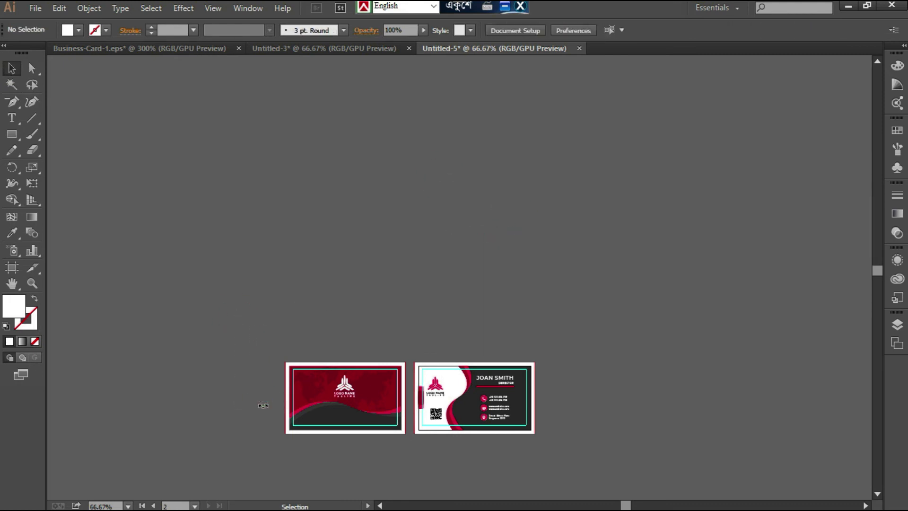
- Try to mask the front card's artwork with a 3.5 x 2 in rectangle, and undo the clipping mask
key("ctrl+plus")
key("ctrl+plus")
scroll(281, 402, "down", 10)
key("ctrl+plus")
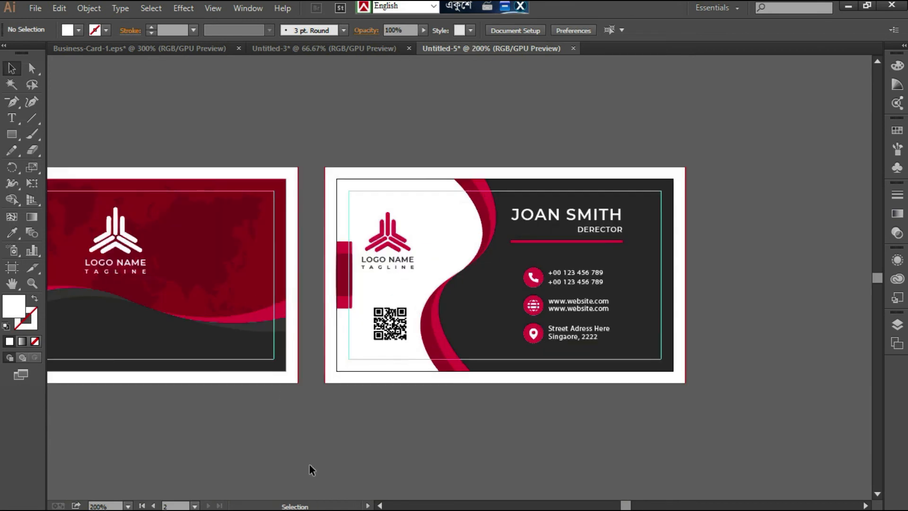
left_click(379, 505)
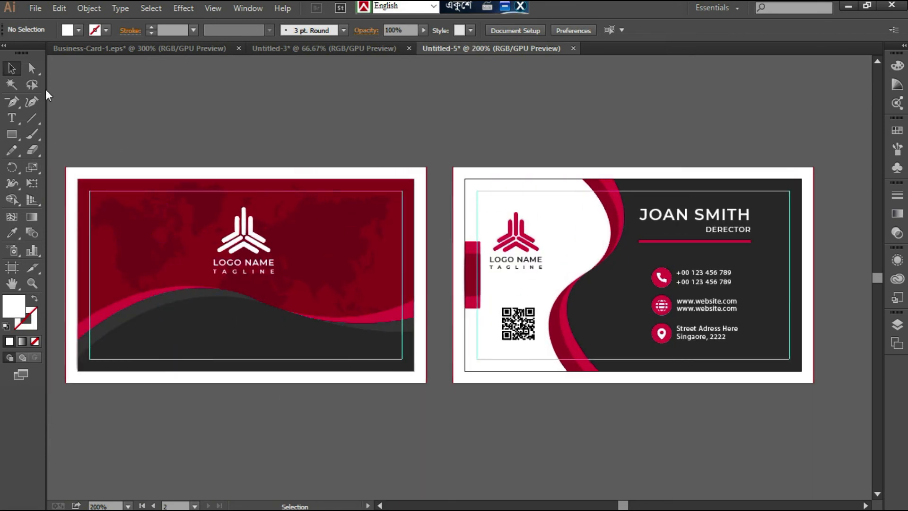
left_click_drag(77, 178, 414, 371)
key("v")
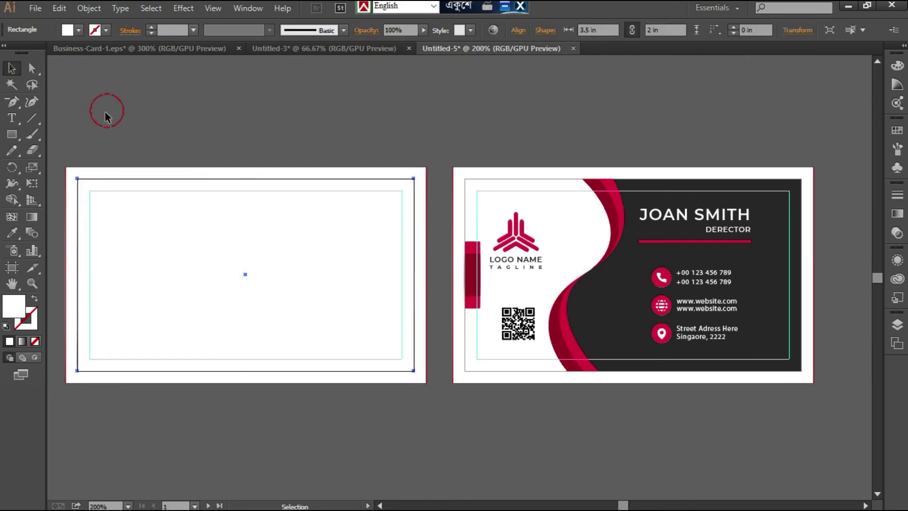
left_click_drag(105, 113, 191, 234)
right_click(190, 234)
left_click(224, 311)
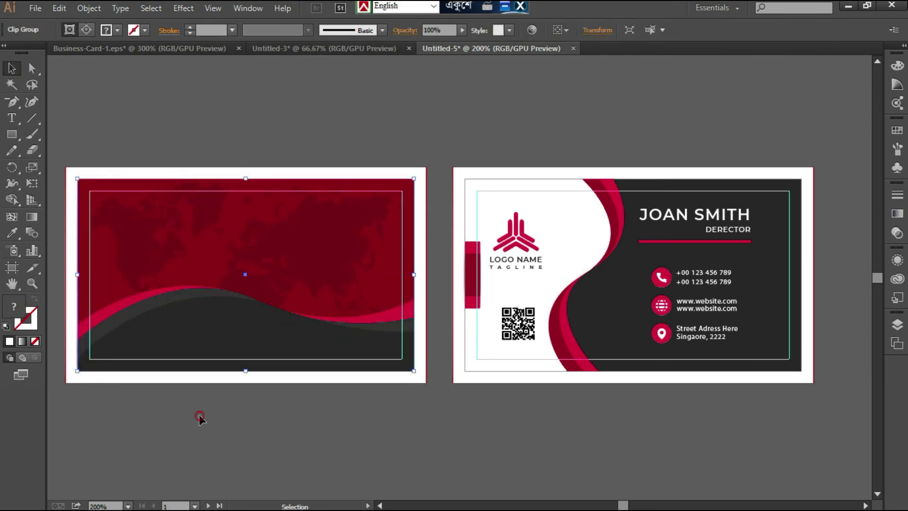
left_click(199, 478)
key("ctrl+z")
left_click(205, 421)
left_click(154, 440)
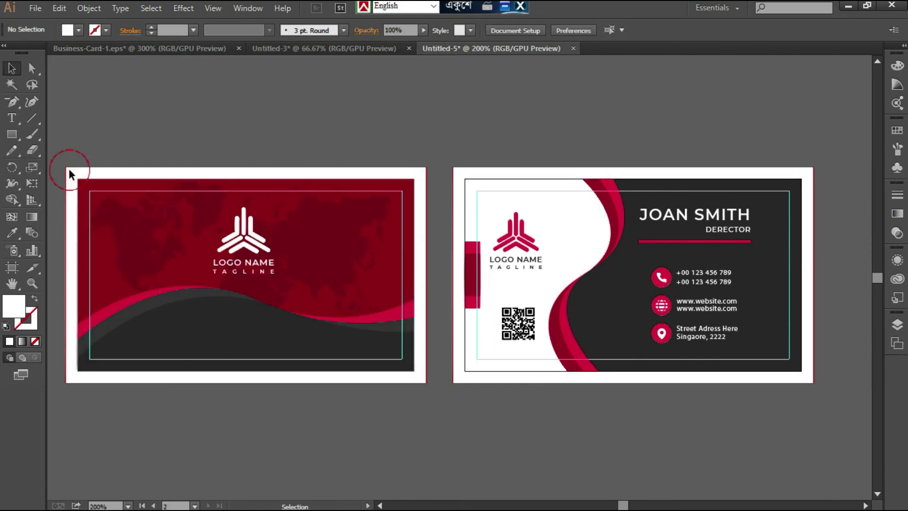
- Unlock all locked objects in the document and clear the selection
left_click(89, 8)
left_click(142, 98)
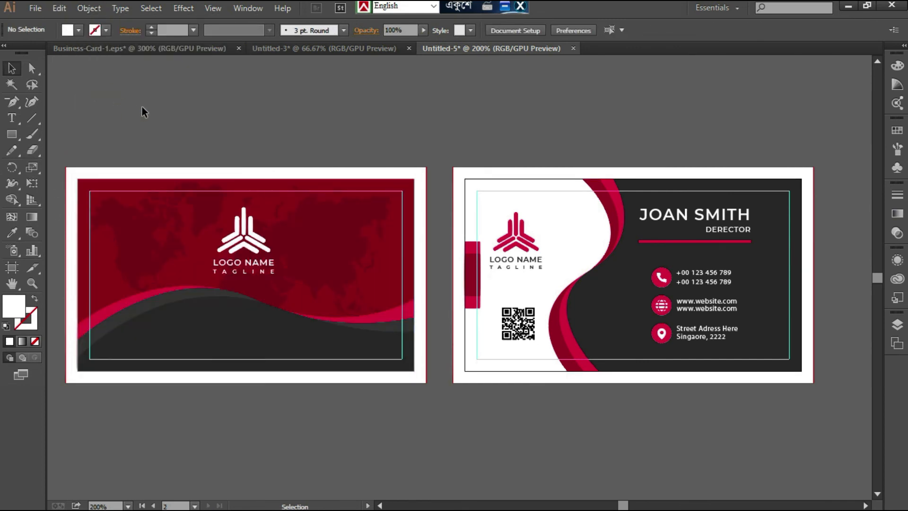
left_click(118, 208)
left_click(58, 137)
- Try to clip all of the front card's unlocked artwork with a new trim-size rectangle, and undo it
left_click(12, 134)
left_click_drag(77, 179, 414, 371)
left_click(11, 69)
left_click_drag(96, 81, 188, 420)
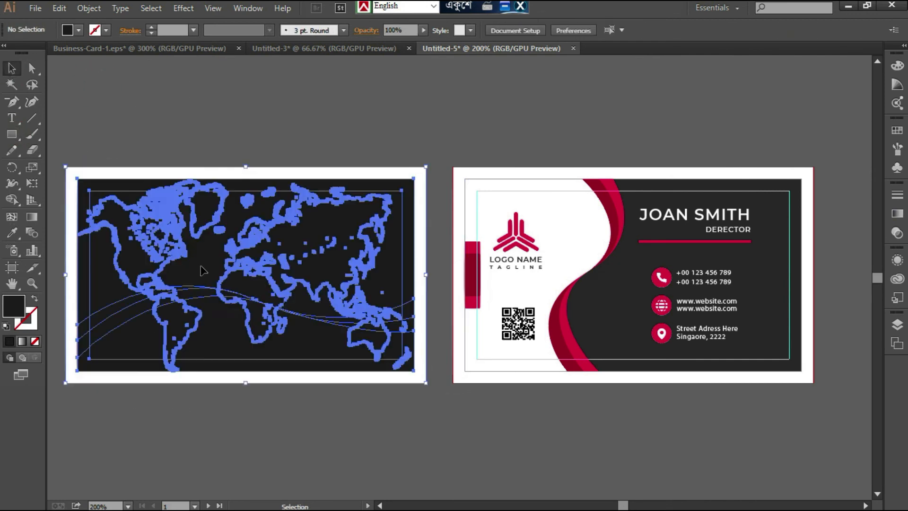
right_click(199, 258)
left_click(247, 334)
left_click(234, 415)
left_click(224, 417)
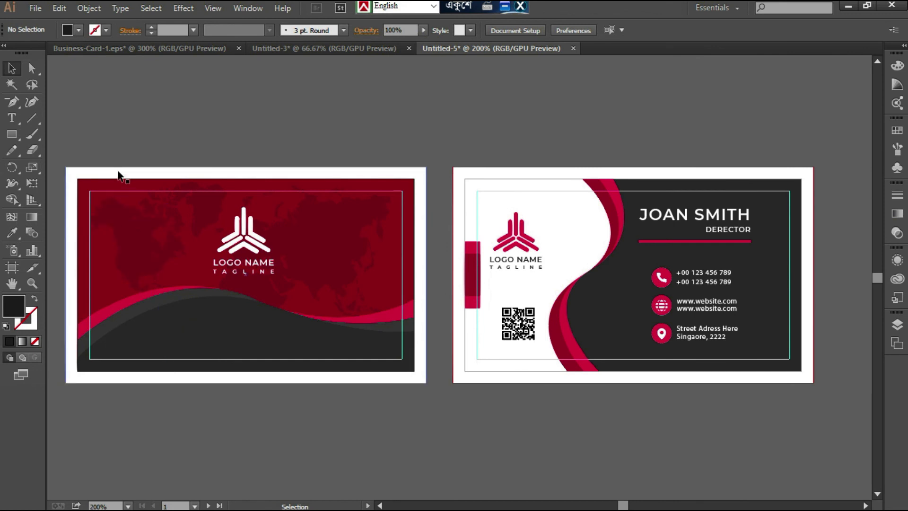
- Delete the white 3.75 x 2.25 in bleed rectangles behind both cards
left_click(119, 176)
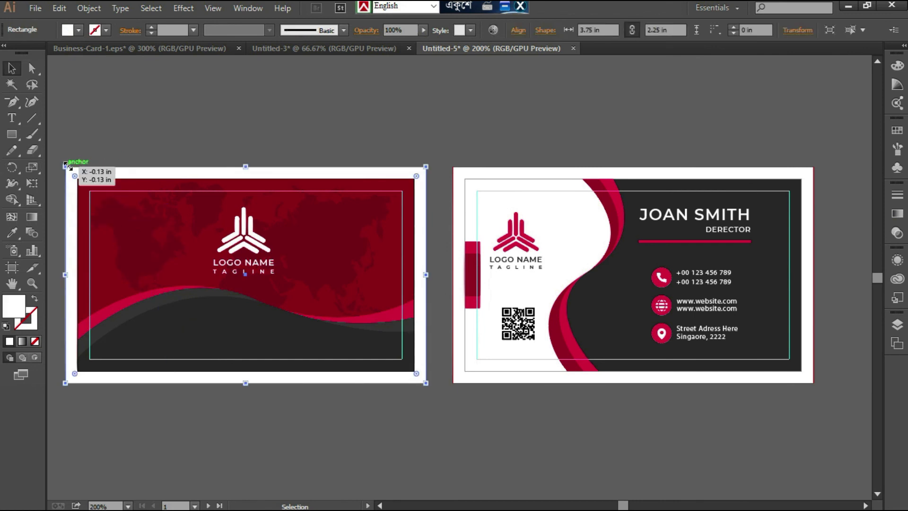
key("Delete")
double_click(462, 176)
key("Delete")
left_click(633, 76)
double_click(458, 167)
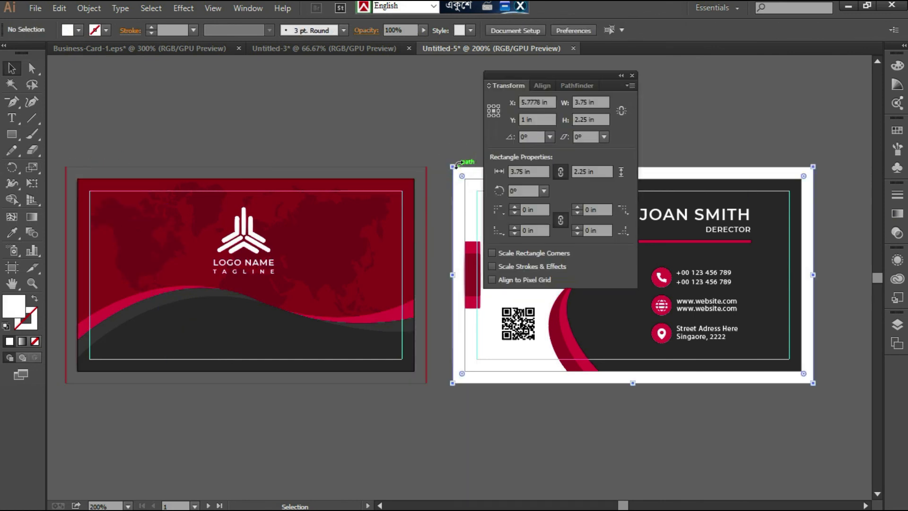
left_click(632, 76)
key("Delete")
left_click_drag(806, 395, 454, 135)
left_click(95, 106)
left_click_drag(184, 231, 374, 443)
key("a")
key("v")
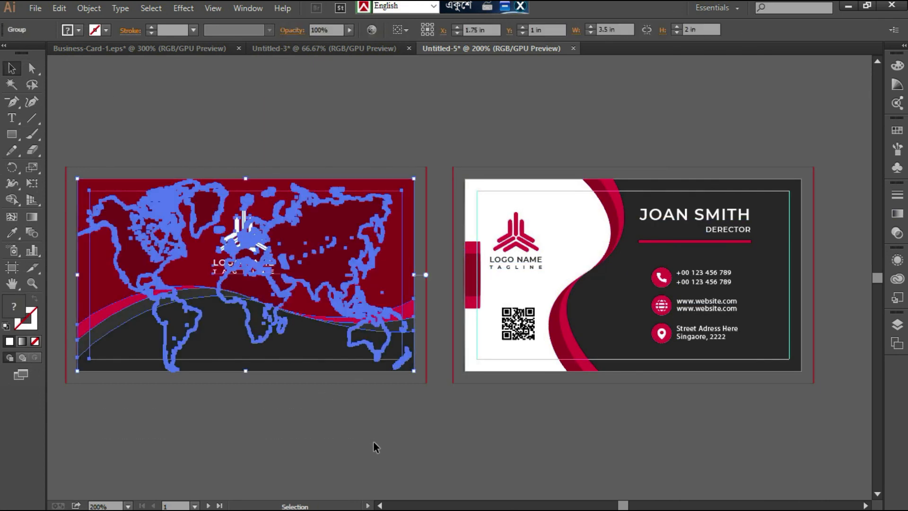
left_click(417, 447)
left_click(148, 209)
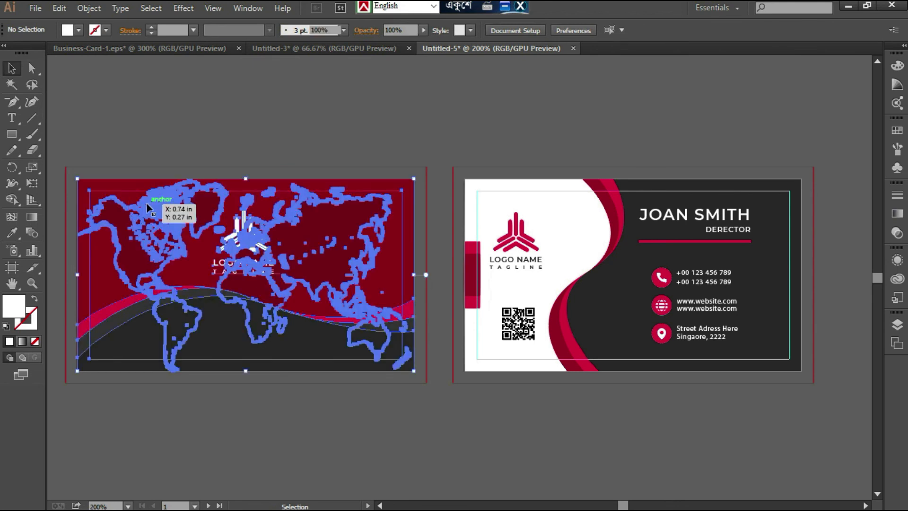
- Round all four corners of the front card's dark red background rectangle to 0.15 in and clear the selection
left_click(31, 68)
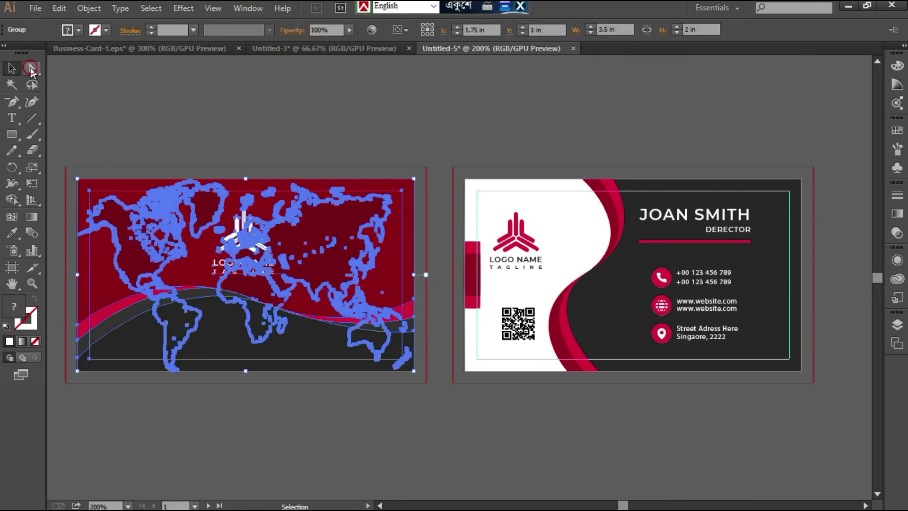
left_click(77, 179)
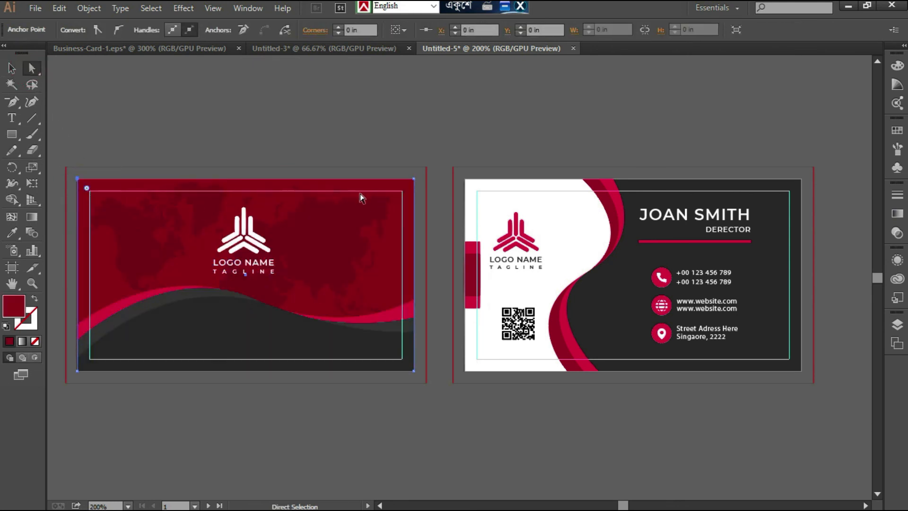
left_click(414, 180, "shift")
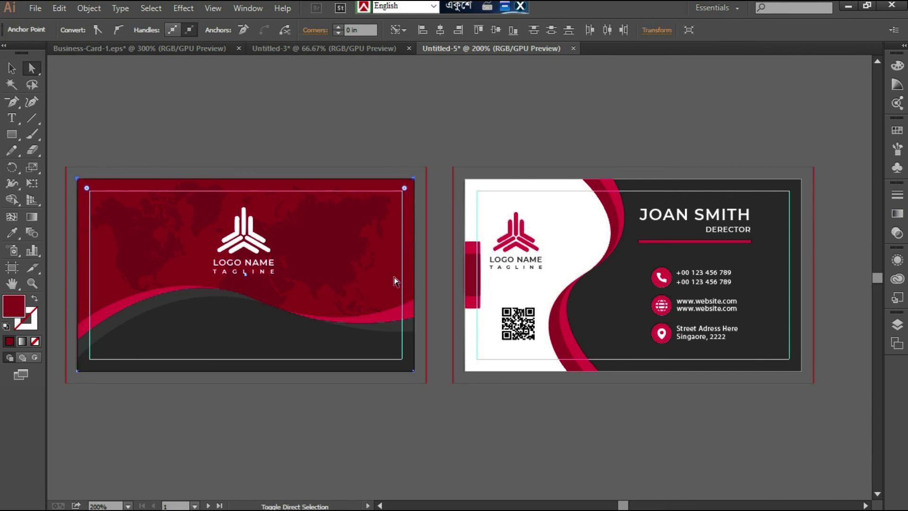
left_click(413, 370, "shift")
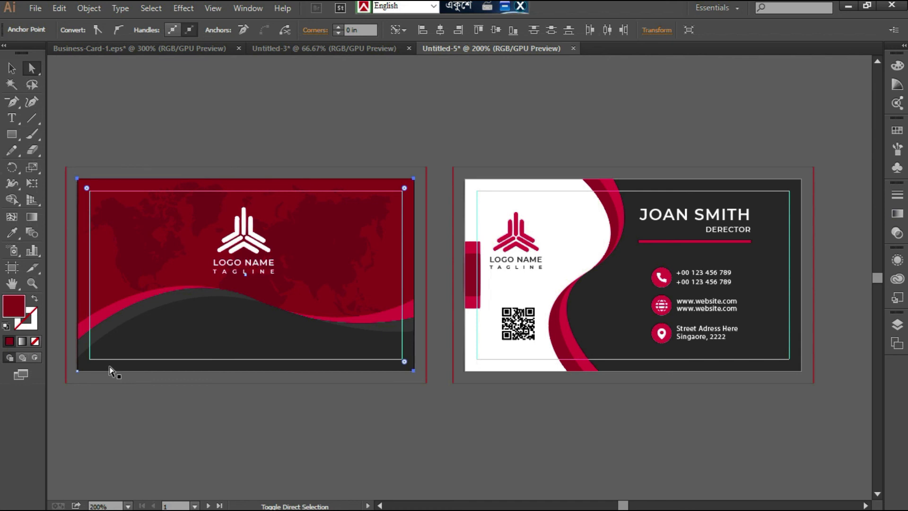
left_click(77, 370, "shift")
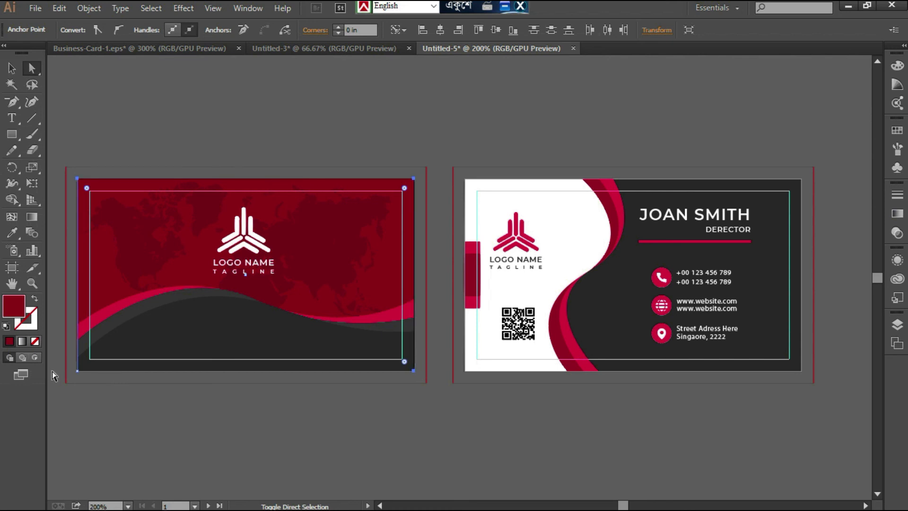
left_click(77, 371, "shift")
left_click_drag(86, 362, 92, 357)
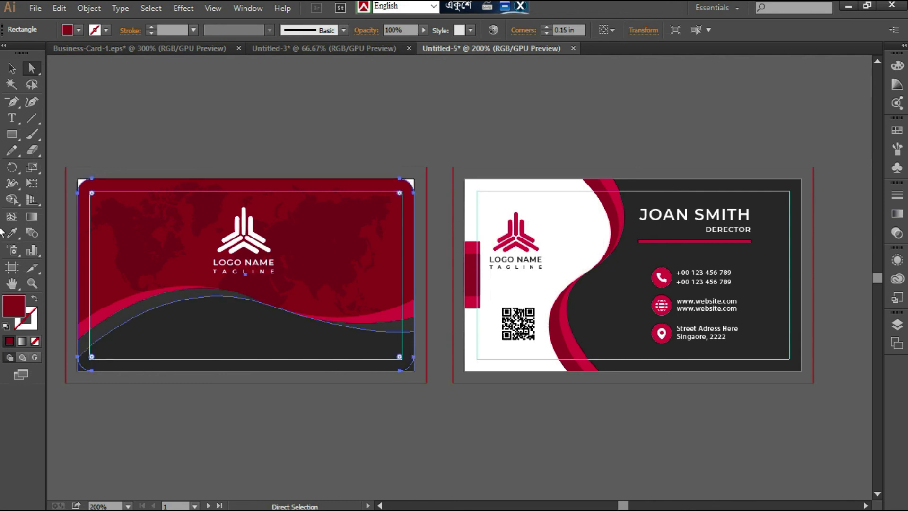
left_click(11, 68)
double_click(31, 68)
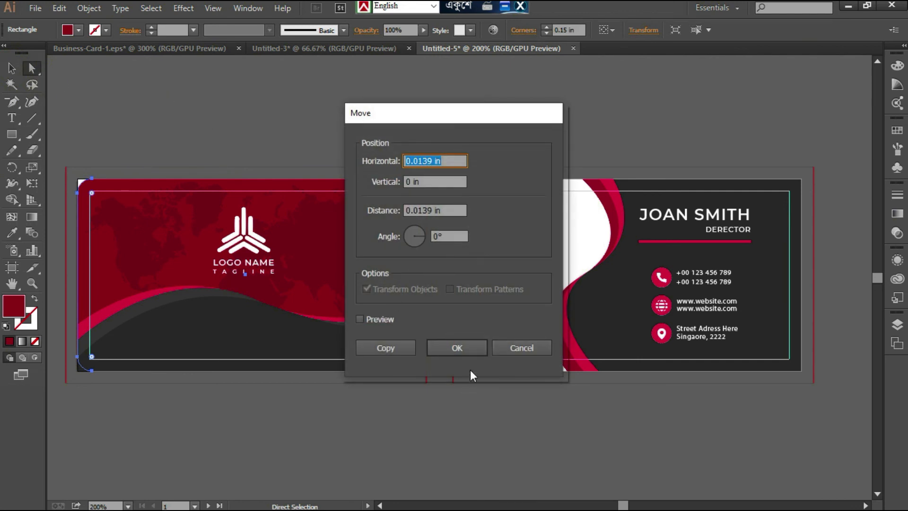
left_click(516, 347)
left_click(486, 453)
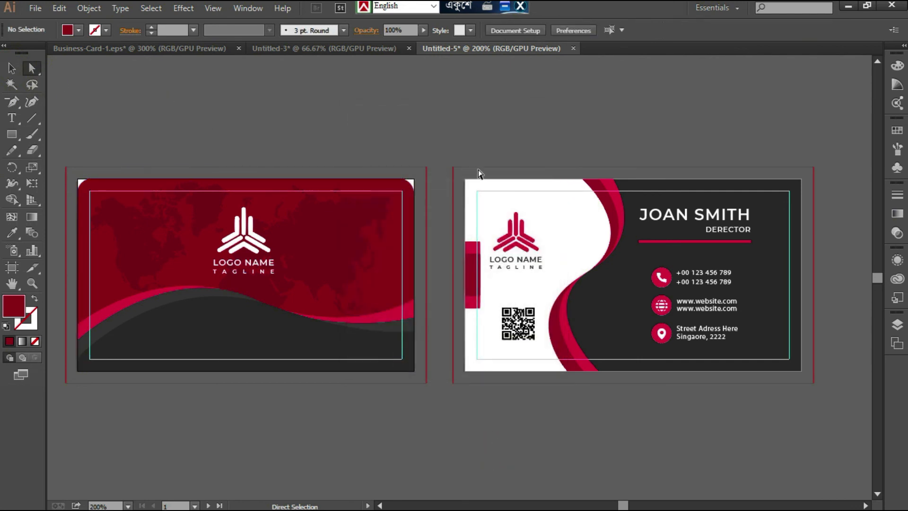
- Round all four corners of the back card's white background rectangle to 0.15 in and clear the selection
left_click(464, 179)
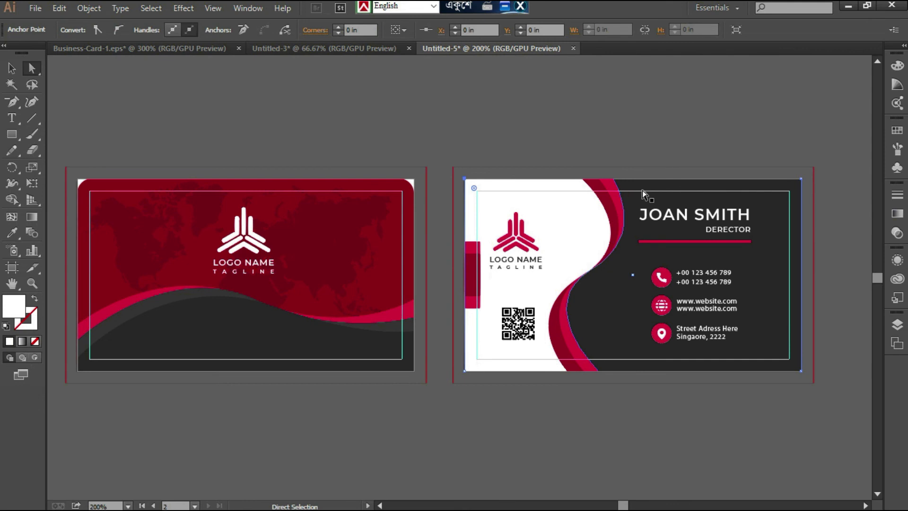
left_click(802, 180, "shift")
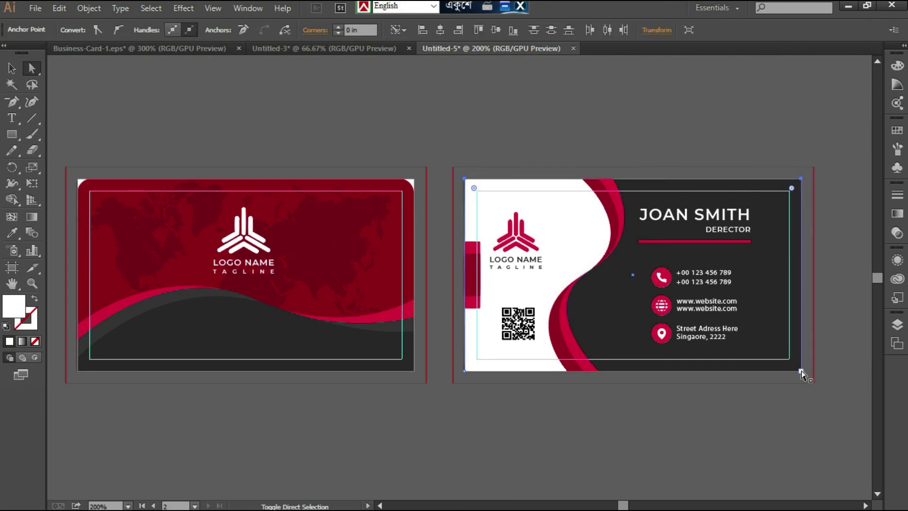
left_click(466, 372, "shift")
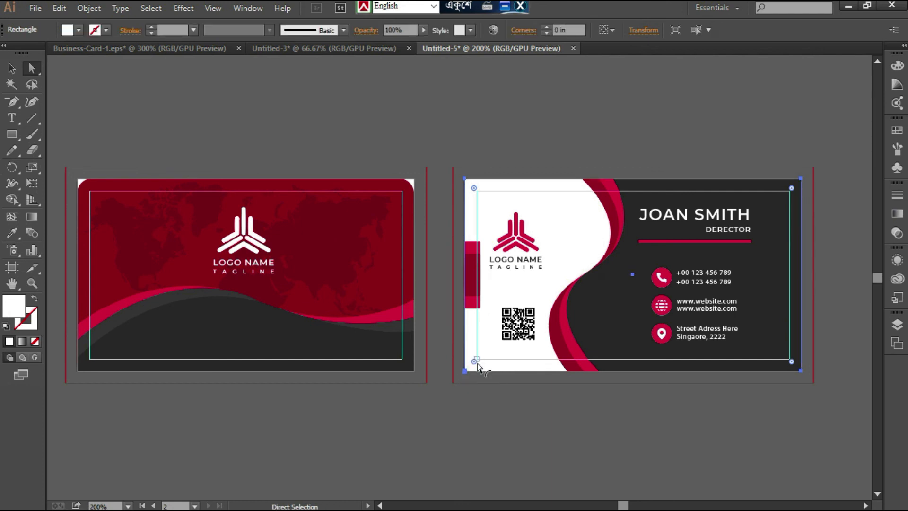
left_click_drag(478, 363, 485, 363)
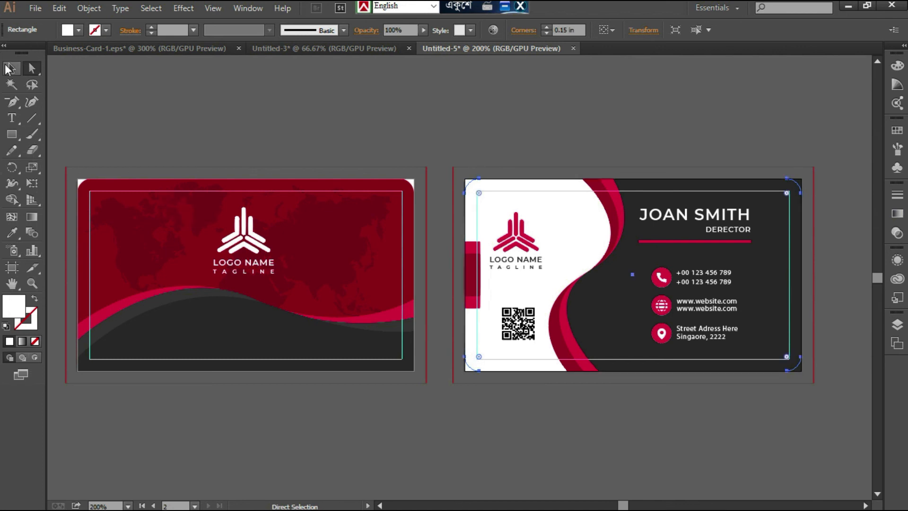
left_click(8, 69)
left_click(104, 123)
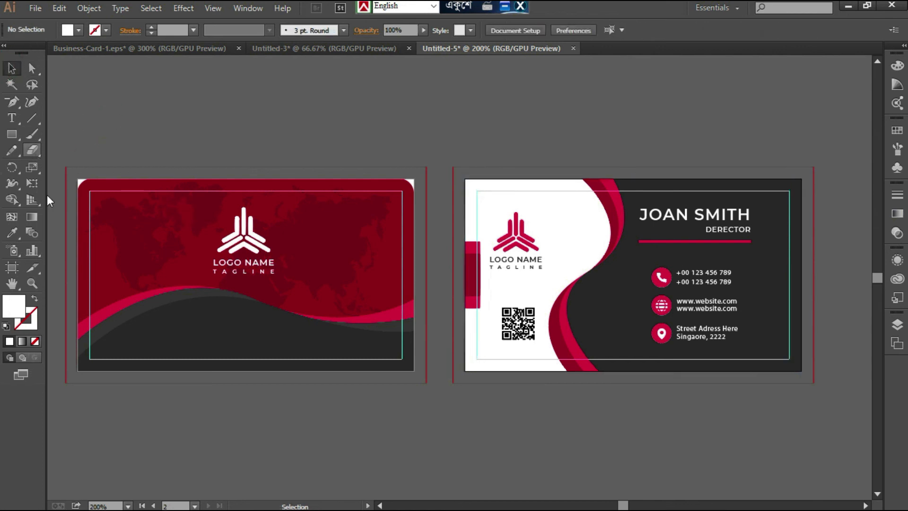
- Move the complete artwork of both cards straight down off their artboards, placing it just beneath them, and deselect it
left_click_drag(183, 114, 640, 424)
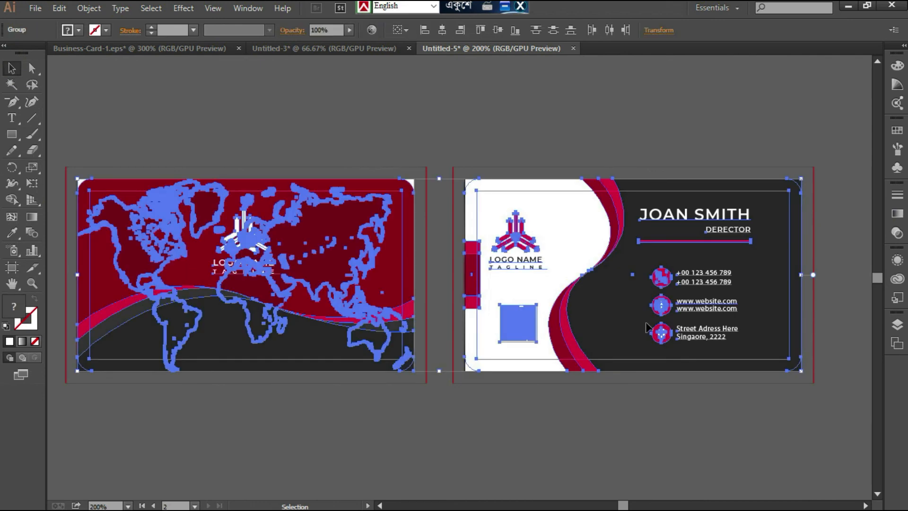
scroll(648, 326, "down", 5)
left_click_drag(634, 173, 633, 384)
left_click(827, 230)
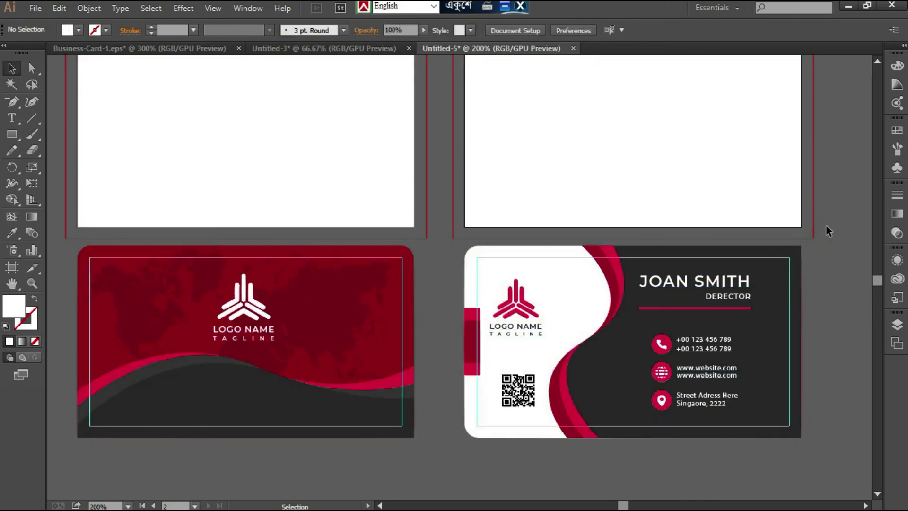
scroll(819, 279, "up", 3)
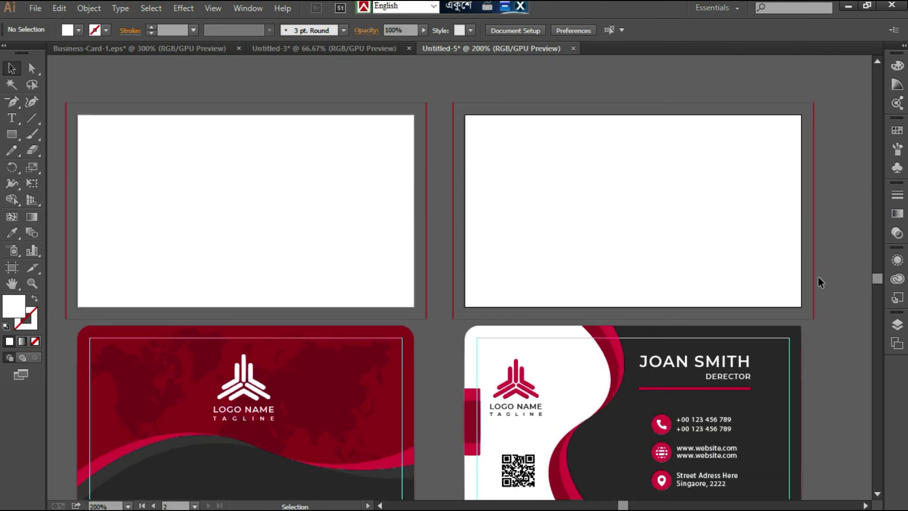